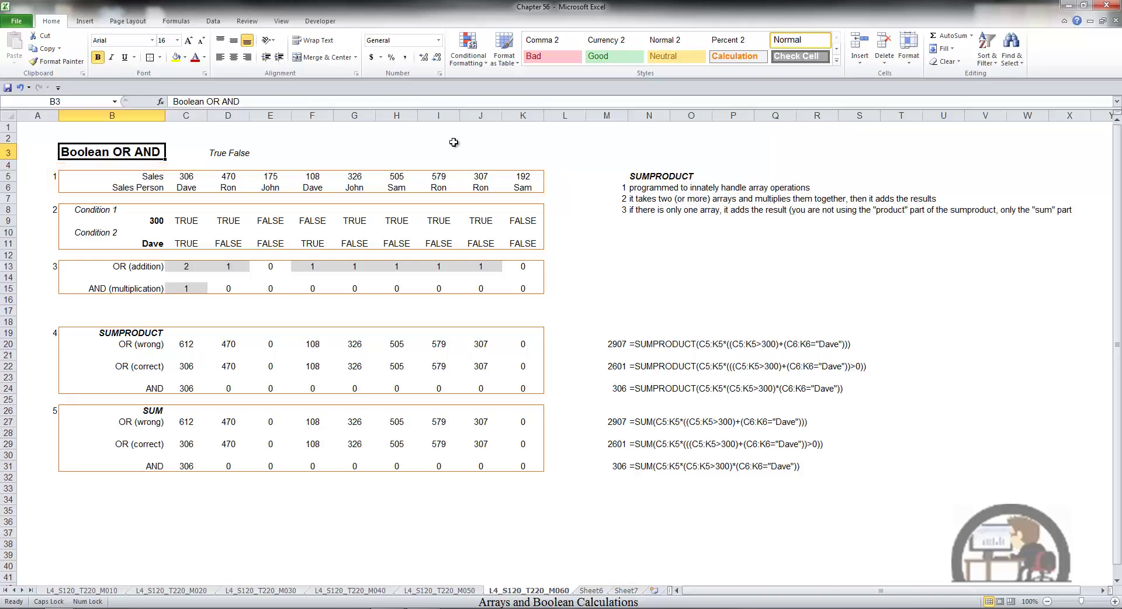
Inspect the Condition 1 formulas in C9 through E9 that compare each sales figure with the threshold in B9
{"action": "left_click", "coordinate": [200, 222]}
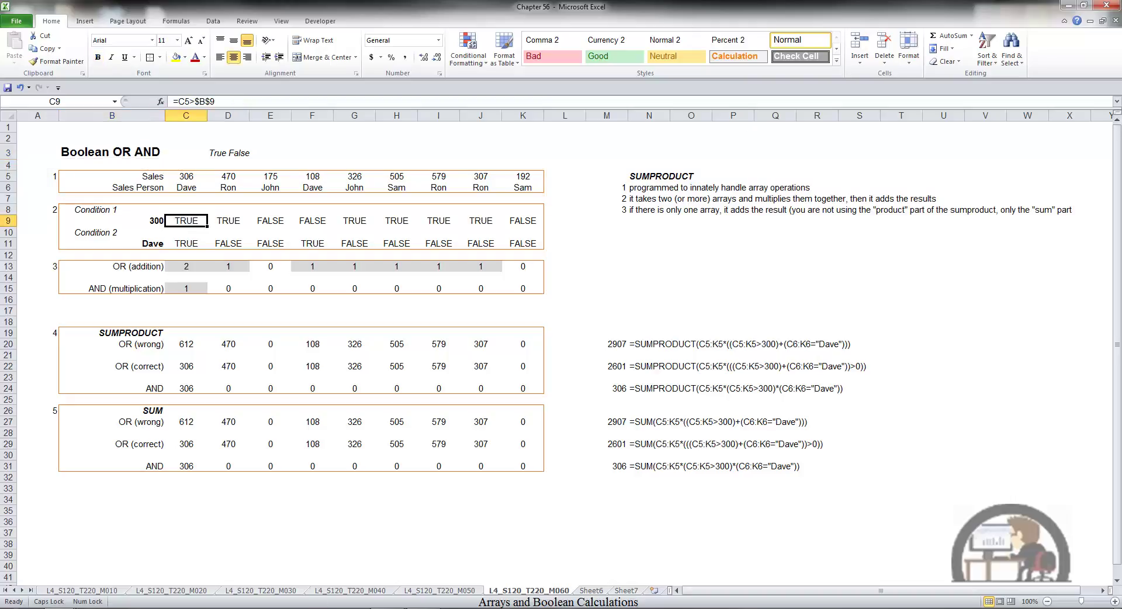
{"action": "key", "text": "F2"}
{"action": "key", "text": "Escape"}
{"action": "key", "text": "Right"}
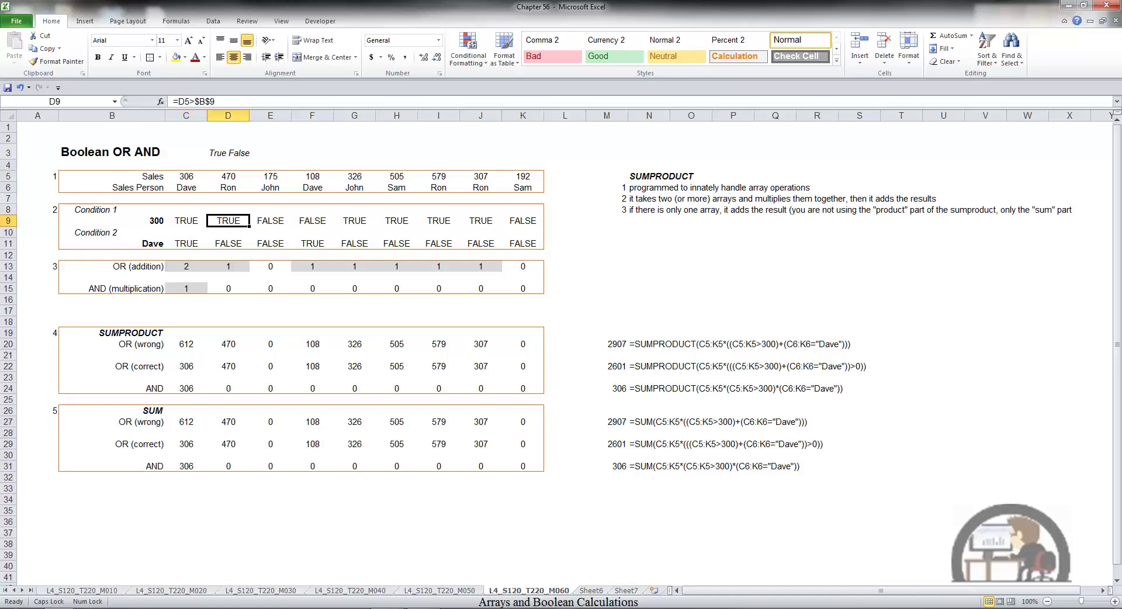
{"action": "key", "text": "Right"}
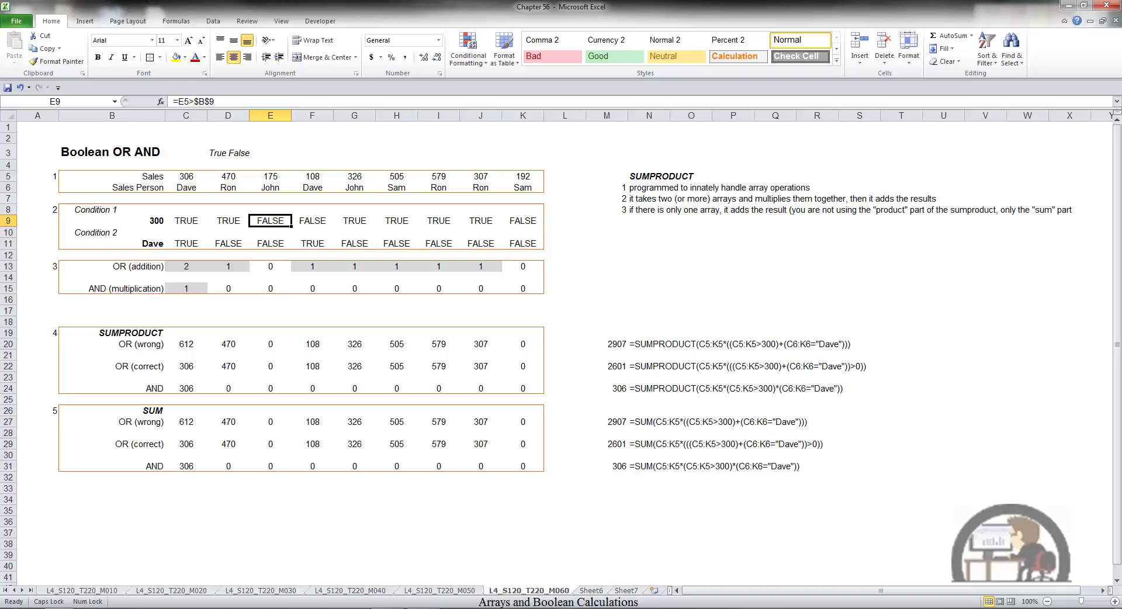
Inspect the Condition 2 formulas in C11 and F11 and the cells they reference for the sales person comparison
{"action": "left_click", "coordinate": [182, 244]}
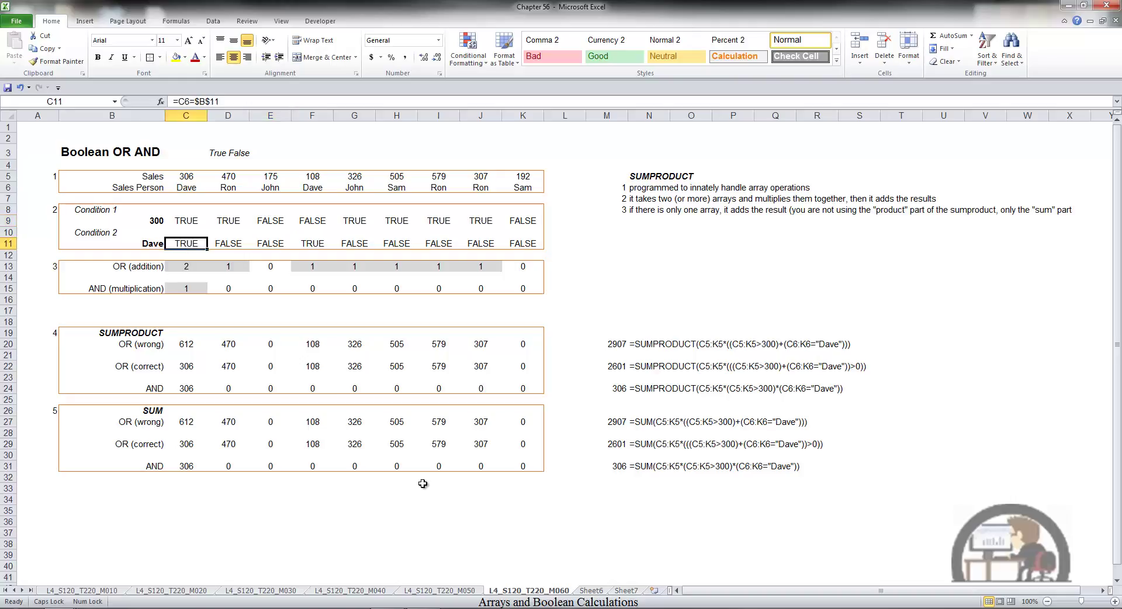
{"action": "key", "text": "F2"}
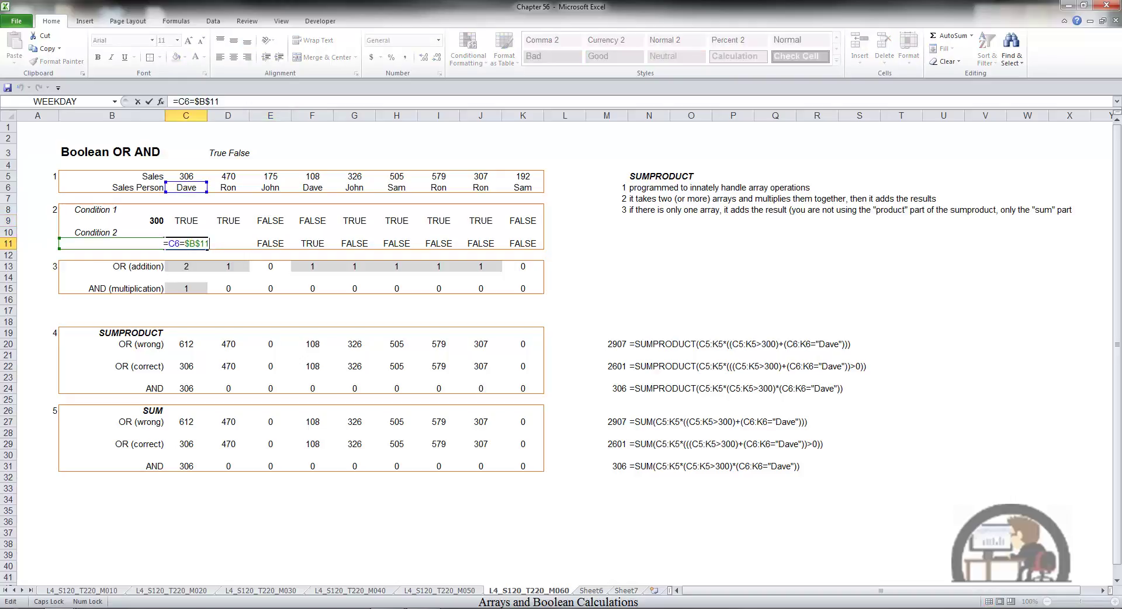
{"action": "key", "text": "Escape"}
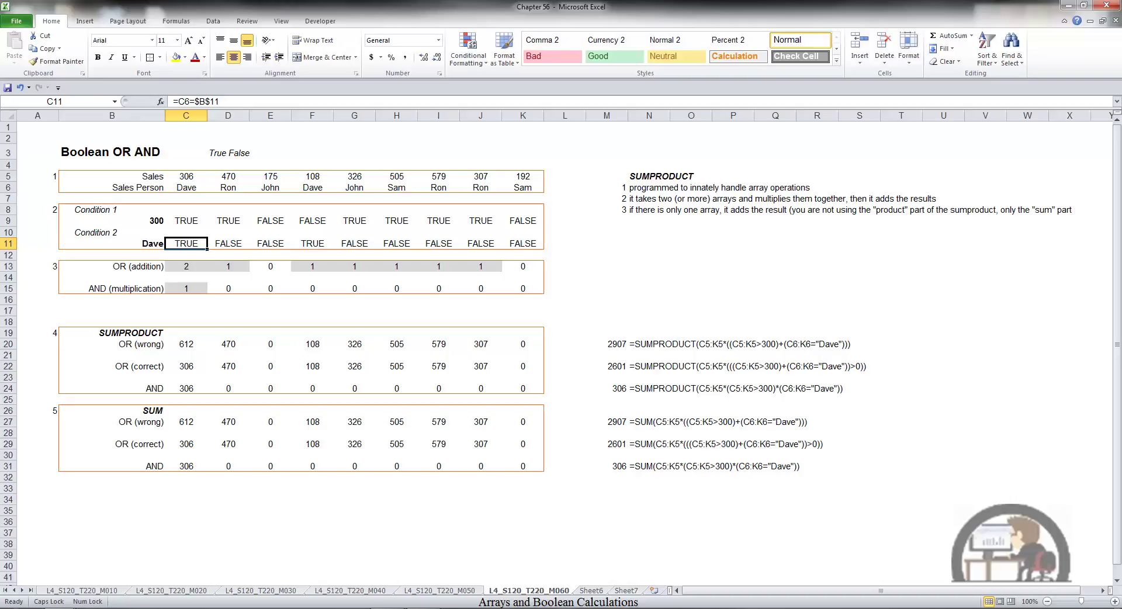
{"action": "key", "text": "Right"}
{"action": "key", "text": "Right"}
{"action": "key", "text": "Right"}
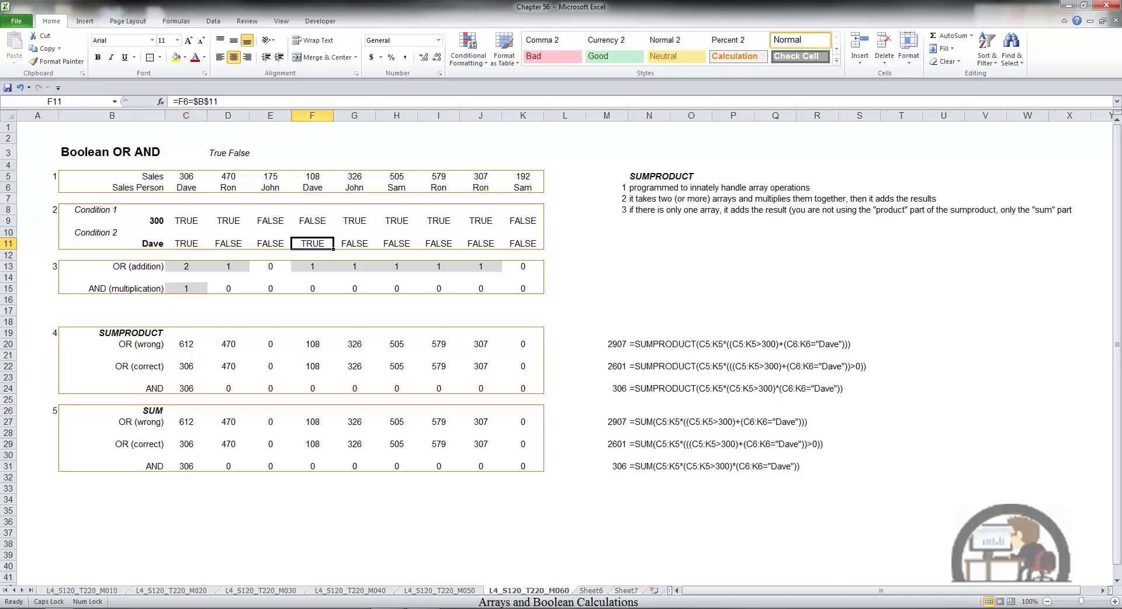
{"action": "key", "text": "F2"}
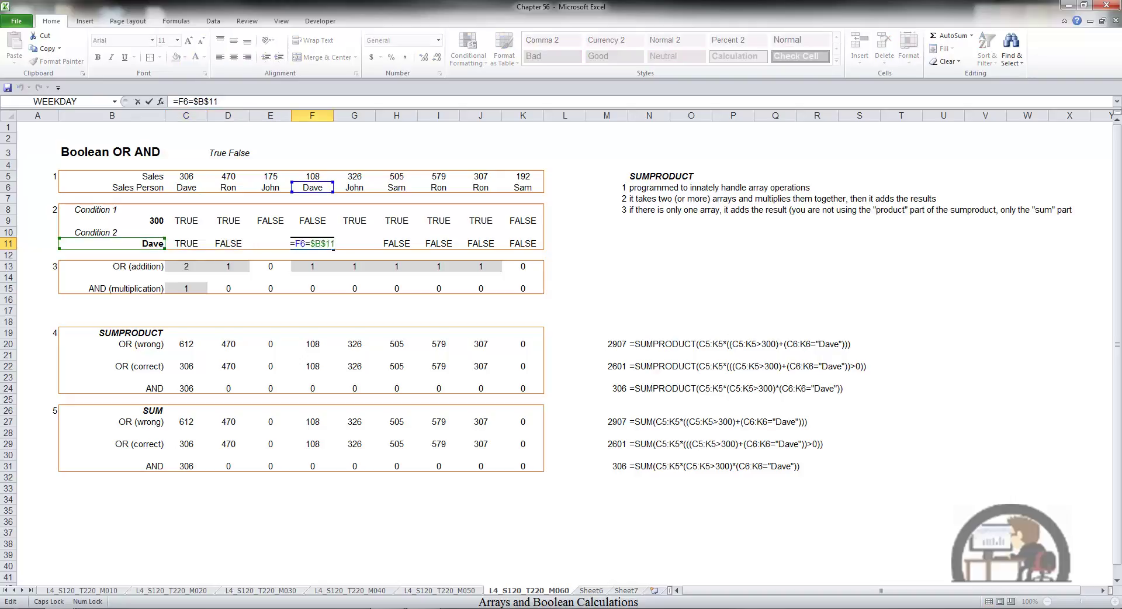
{"action": "key", "text": "Escape"}
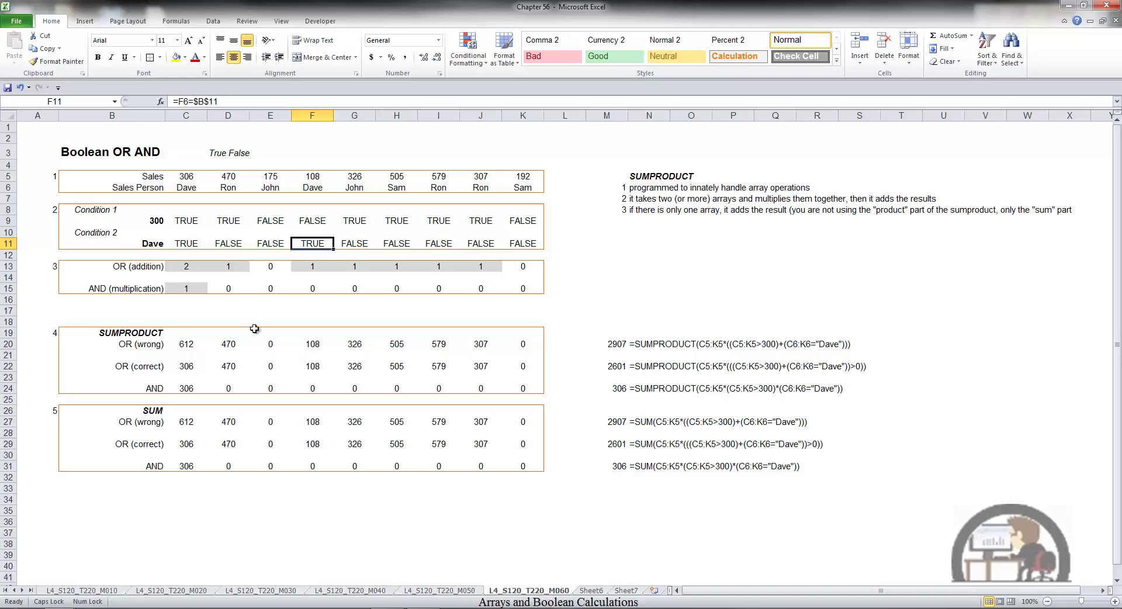
Examine the OR (addition) formulas in C13 through E13 and how they add the two condition rows
{"action": "left_click", "coordinate": [190, 264]}
{"action": "key", "text": "F2"}
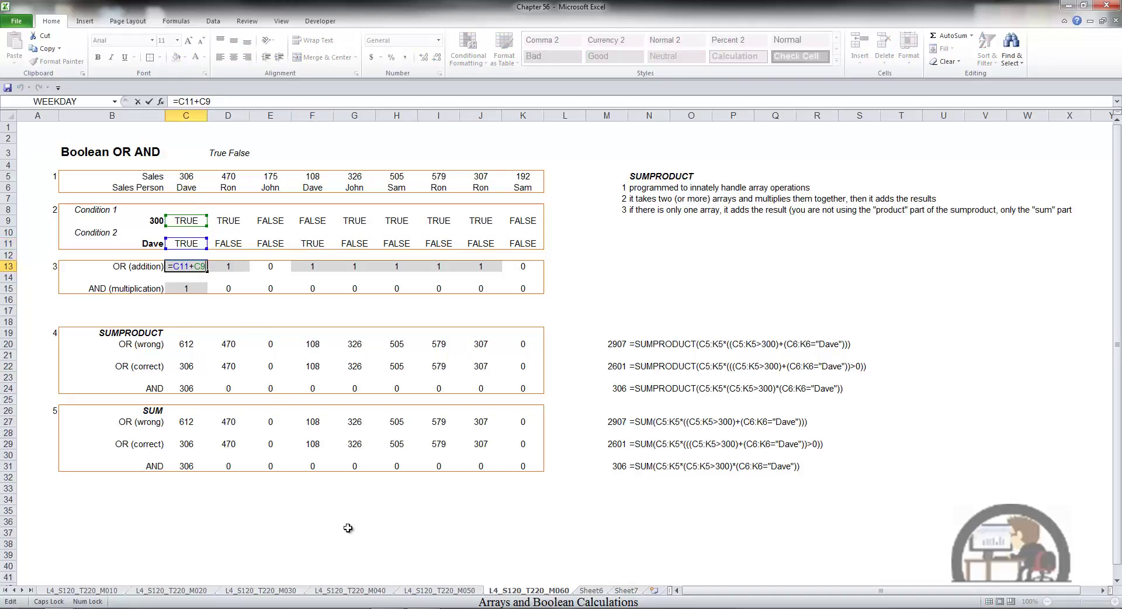
{"action": "key", "text": "Escape"}
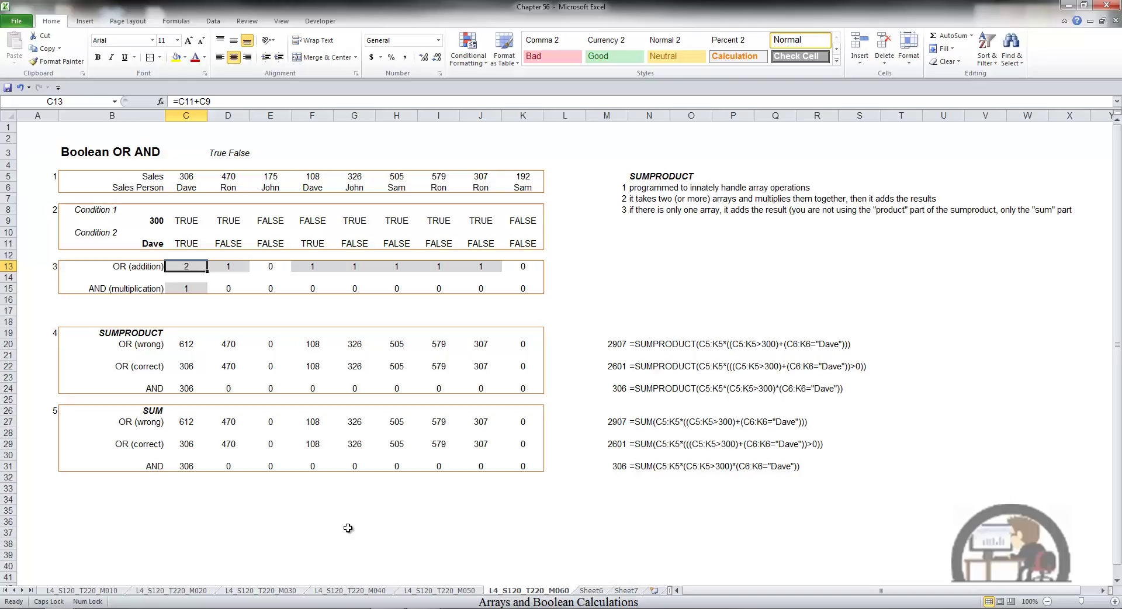
{"action": "key", "text": "F2"}
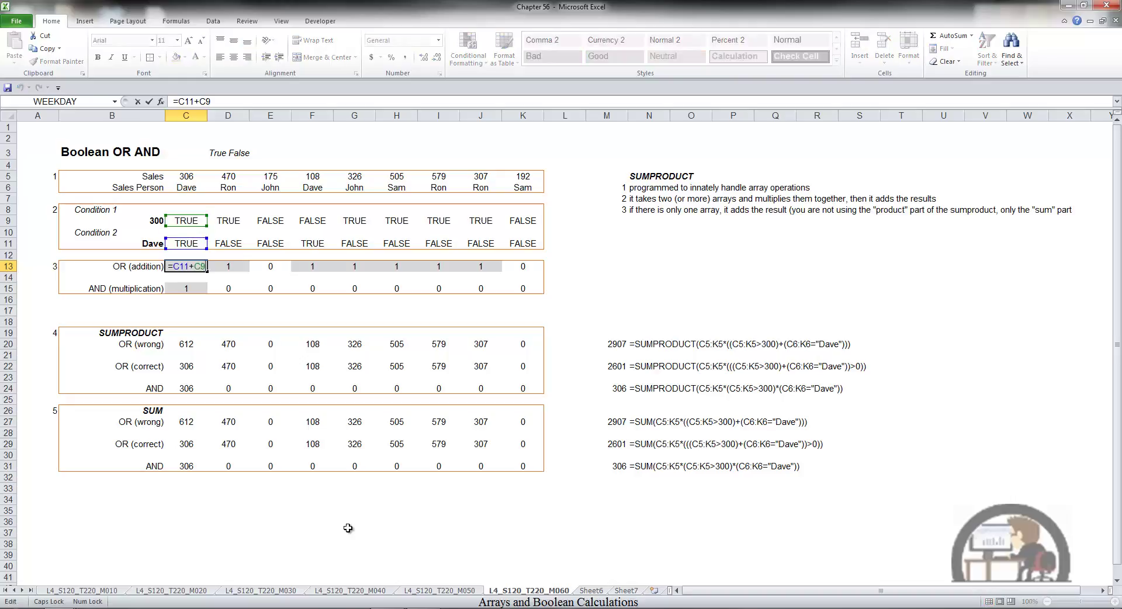
{"action": "key", "text": "ctrl+Return"}
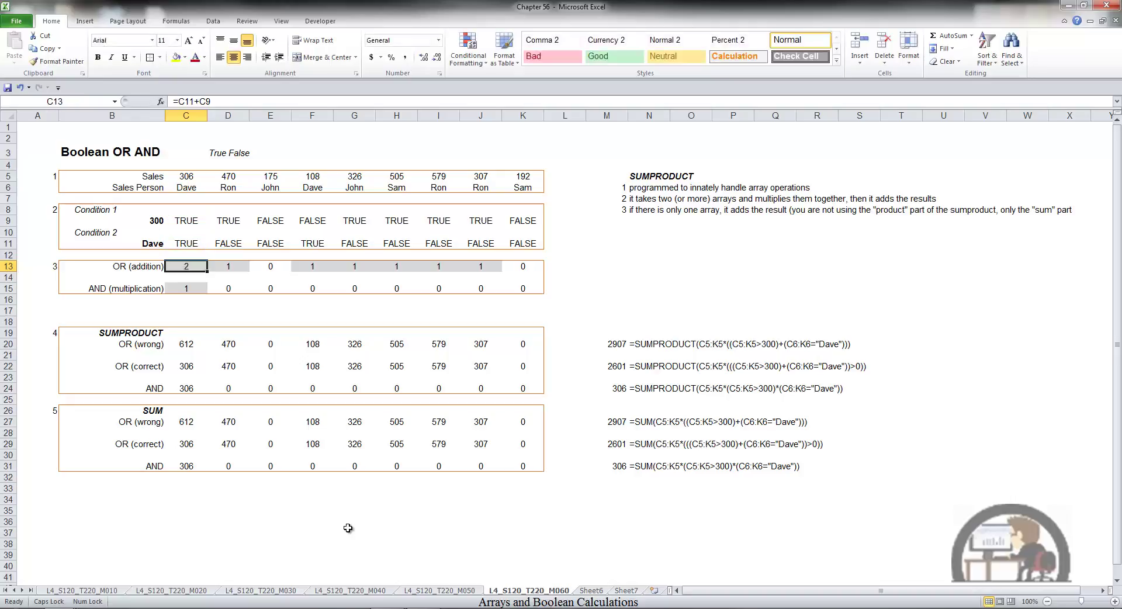
{"action": "key", "text": "Right"}
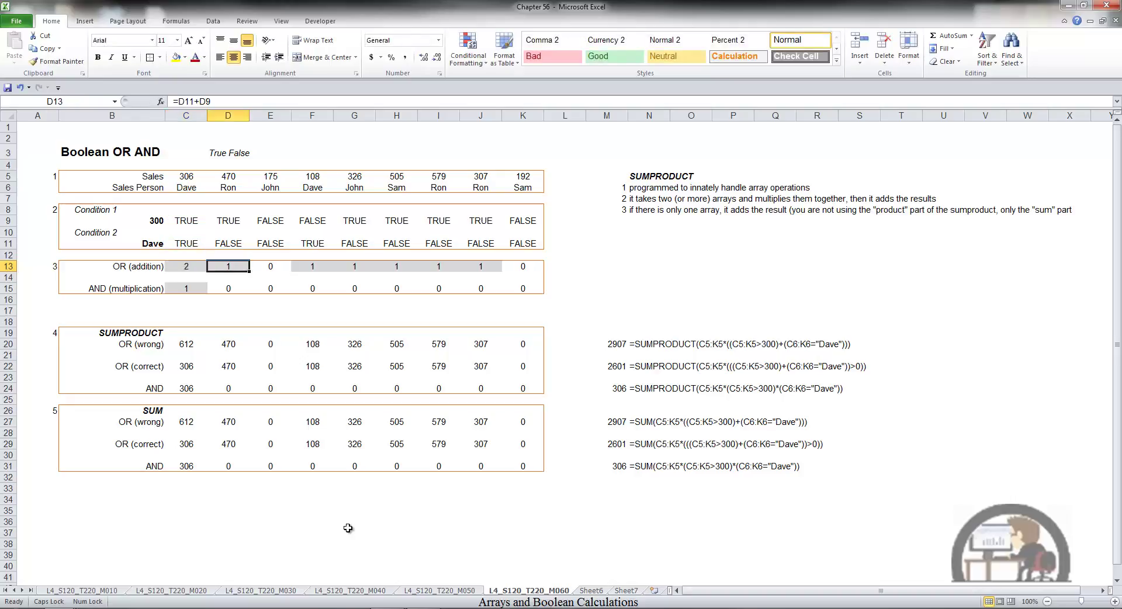
{"action": "key", "text": "F2"}
{"action": "key", "text": "ctrl+Return"}
{"action": "key", "text": "Right"}
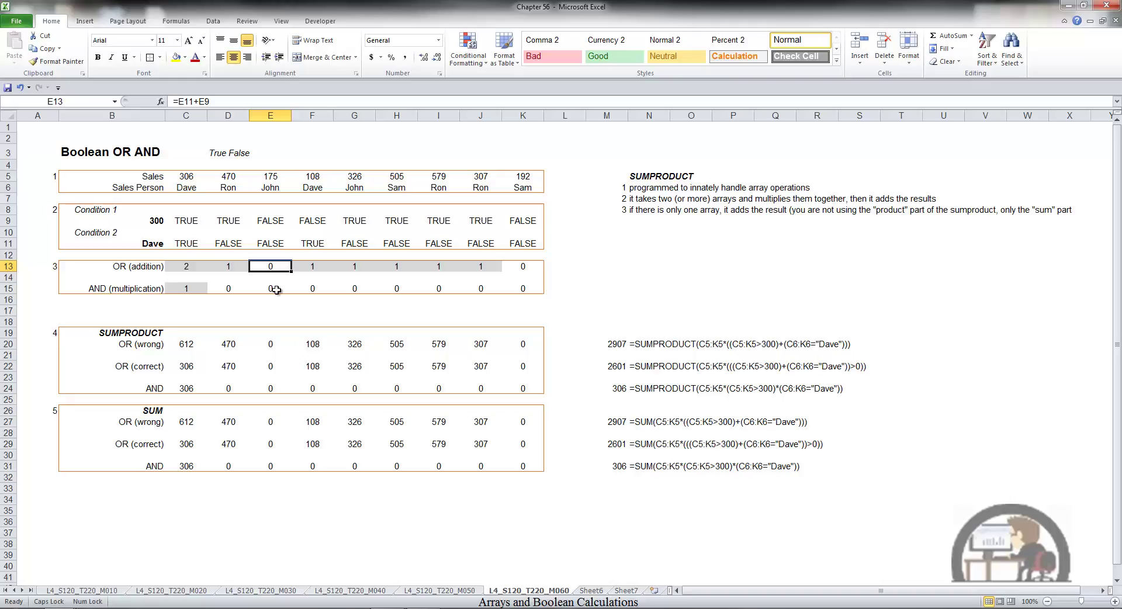
Examine the AND (multiplication) formulas in C15 and D15 and the condition cells they multiply
{"action": "left_click", "coordinate": [186, 288]}
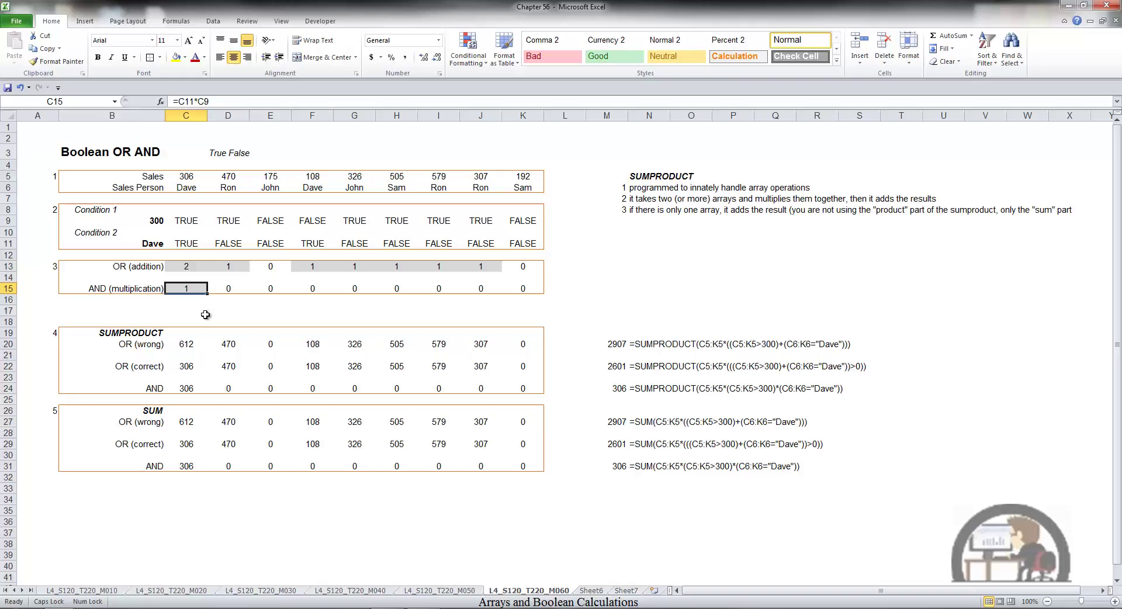
{"action": "key", "text": "F2"}
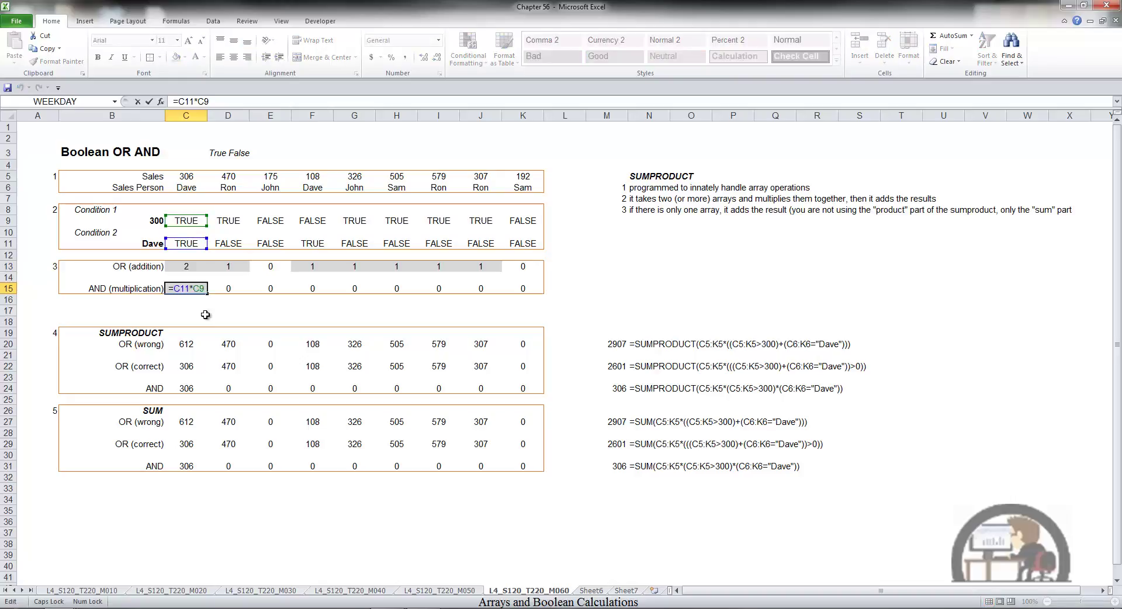
{"action": "key", "text": "Escape"}
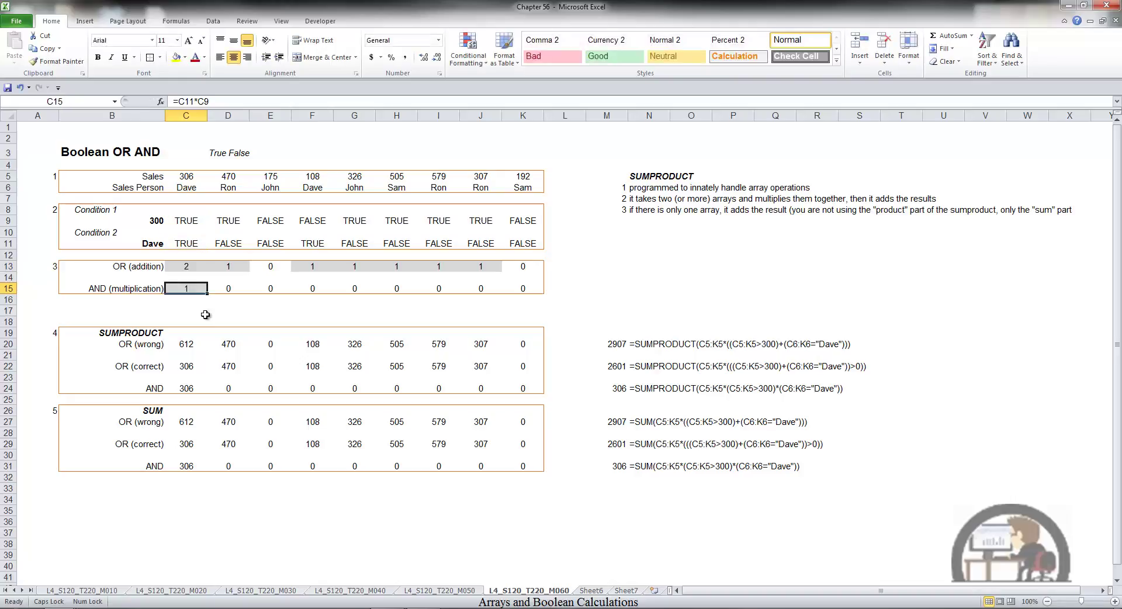
{"action": "key", "text": "Right"}
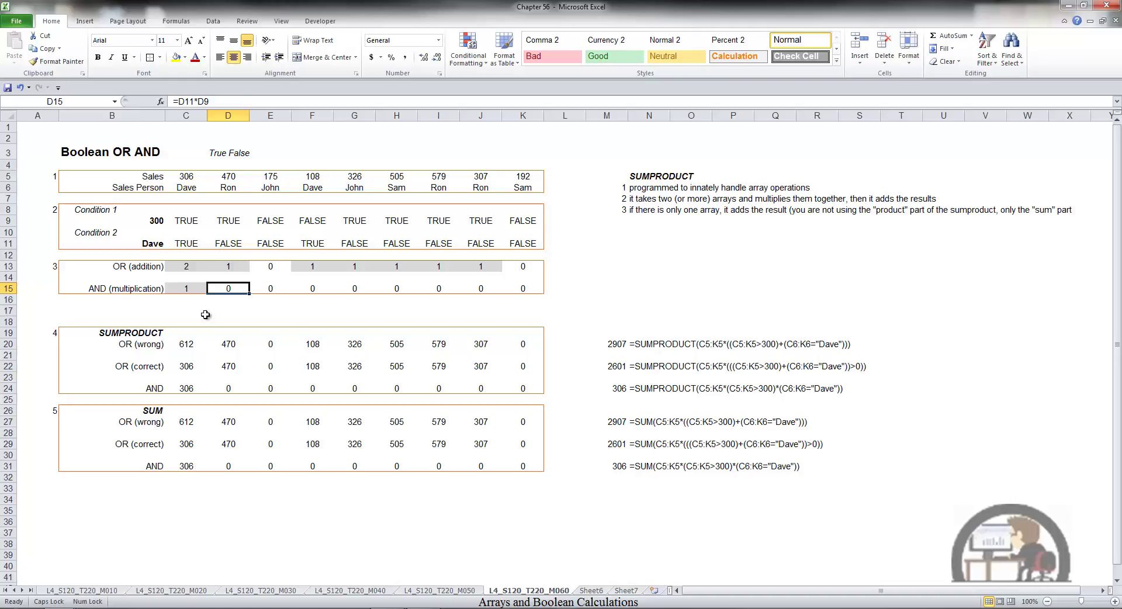
{"action": "key", "text": "F2"}
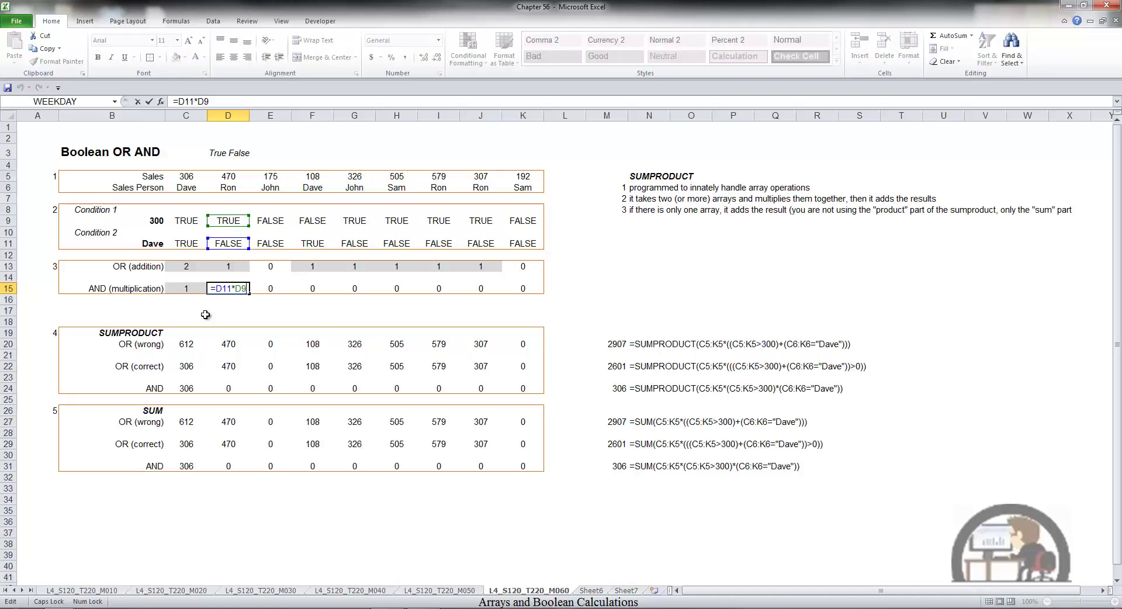
{"action": "key", "text": "Escape"}
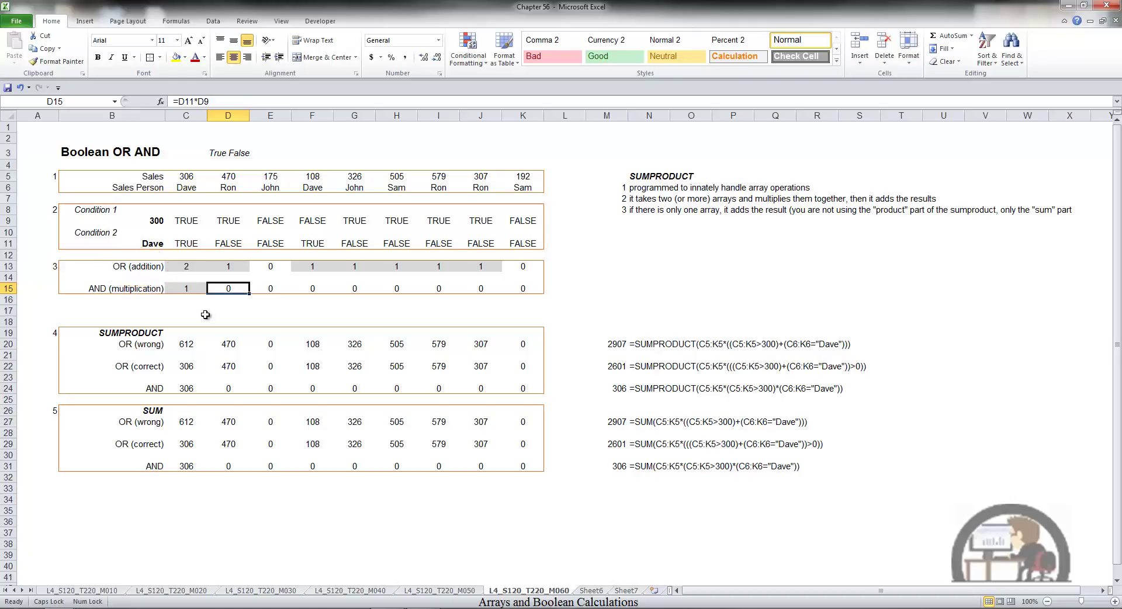
Inspect the SUMPRODUCT OR (wrong) formula in M20 and the ranges it references
{"action": "left_click", "coordinate": [614, 344]}
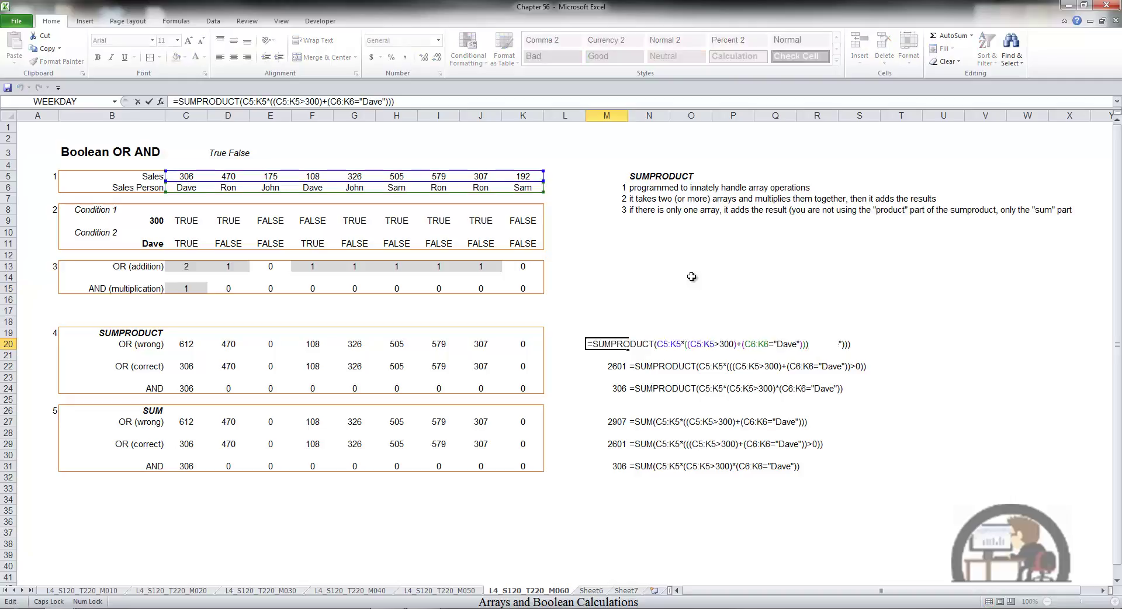
{"action": "key", "text": "Tab"}
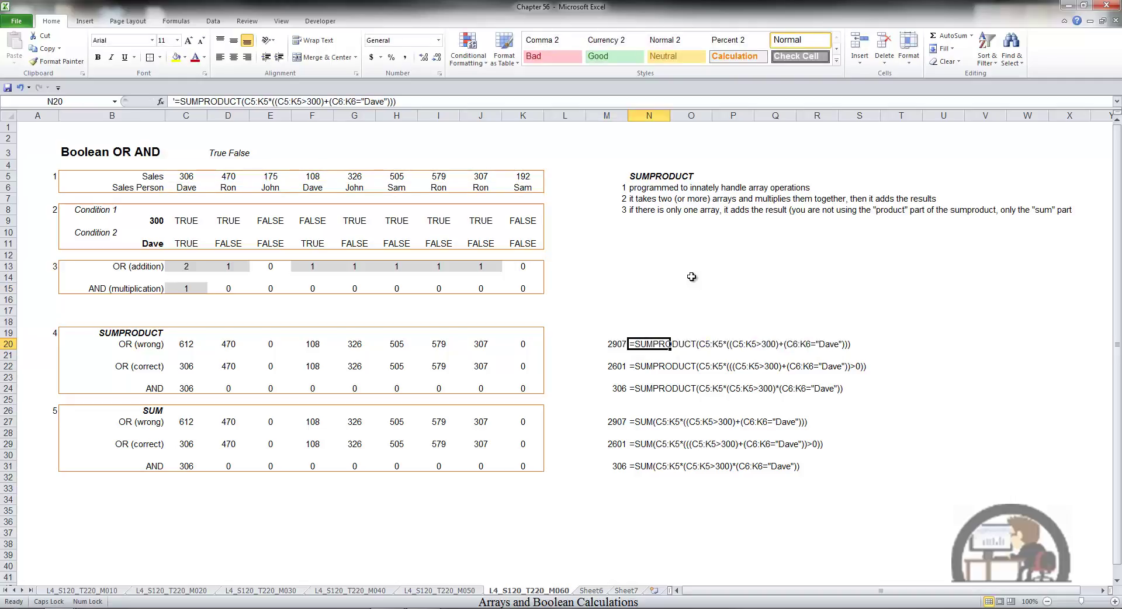
{"action": "key", "text": "shift+Tab"}
{"action": "key", "text": "F2"}
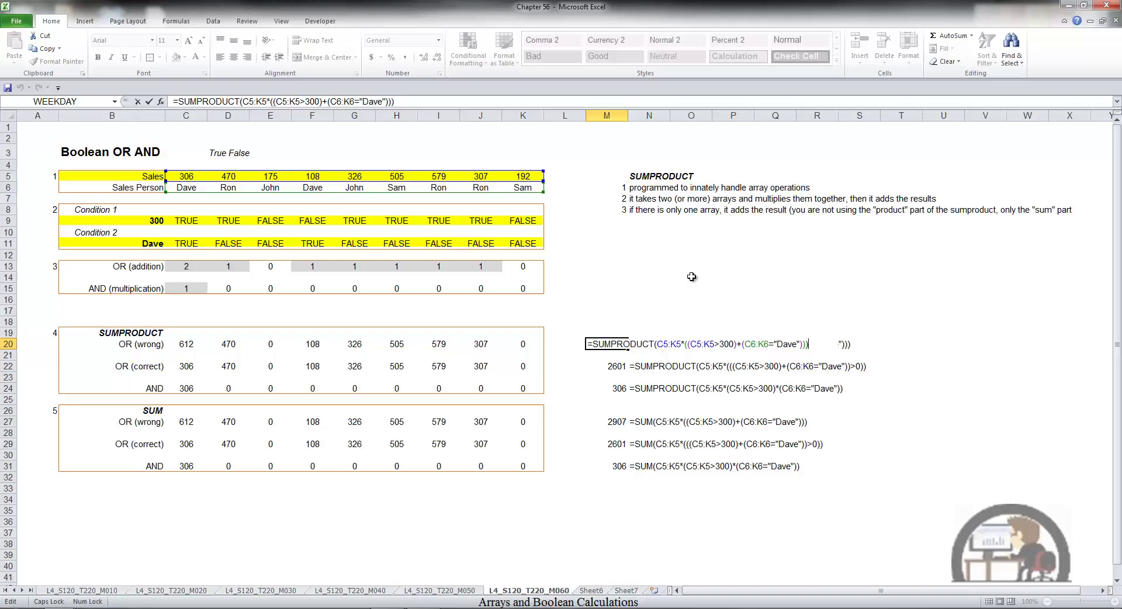
{"action": "key", "text": "Escape"}
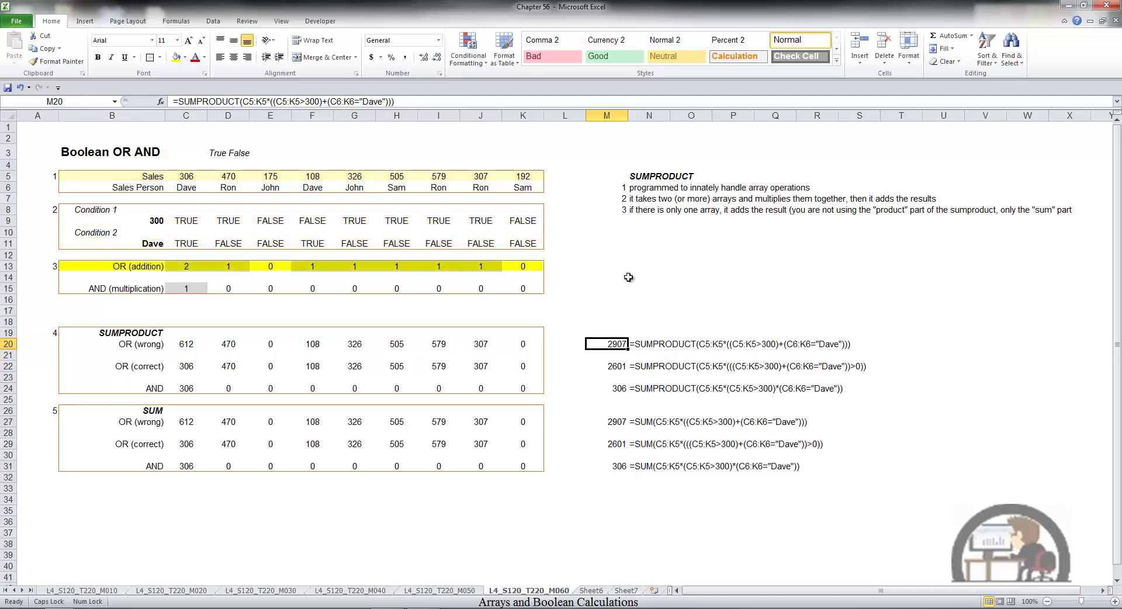
Evaluate the M20 SUMPRODUCT formula step by step through to its final result with Evaluate Formula, and close the evaluation
{"action": "left_click", "coordinate": [176, 20]}
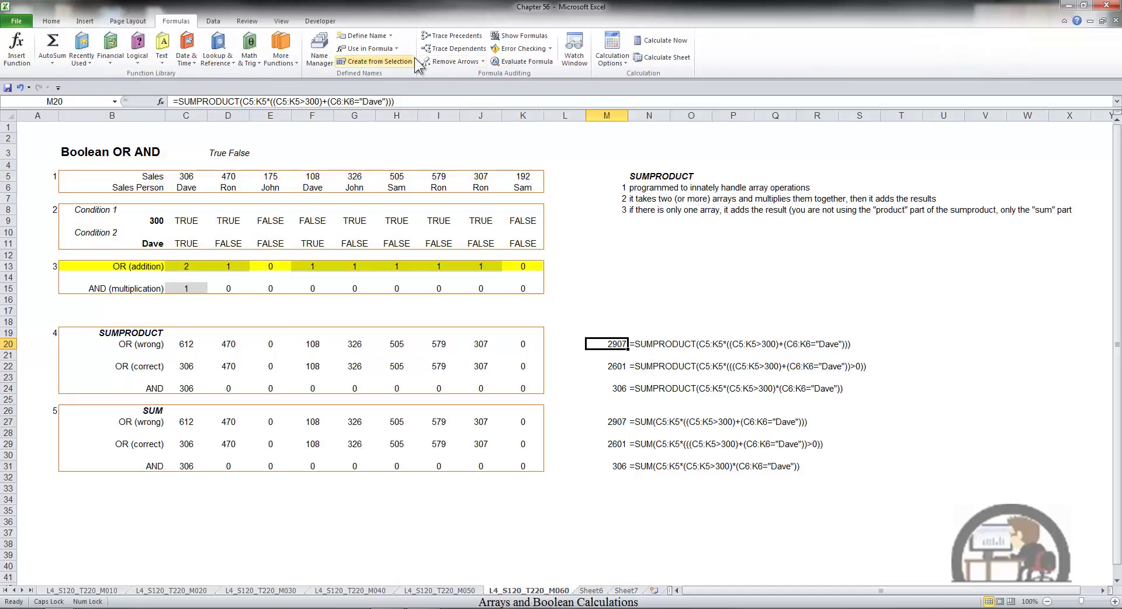
{"action": "left_click", "coordinate": [519, 61]}
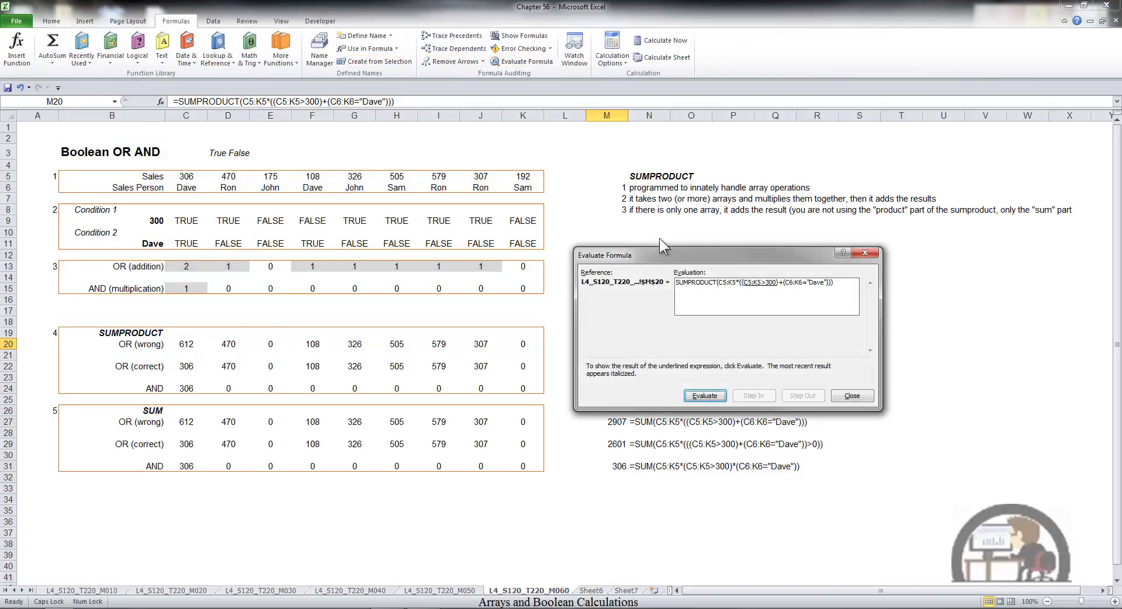
{"action": "left_click", "coordinate": [706, 395]}
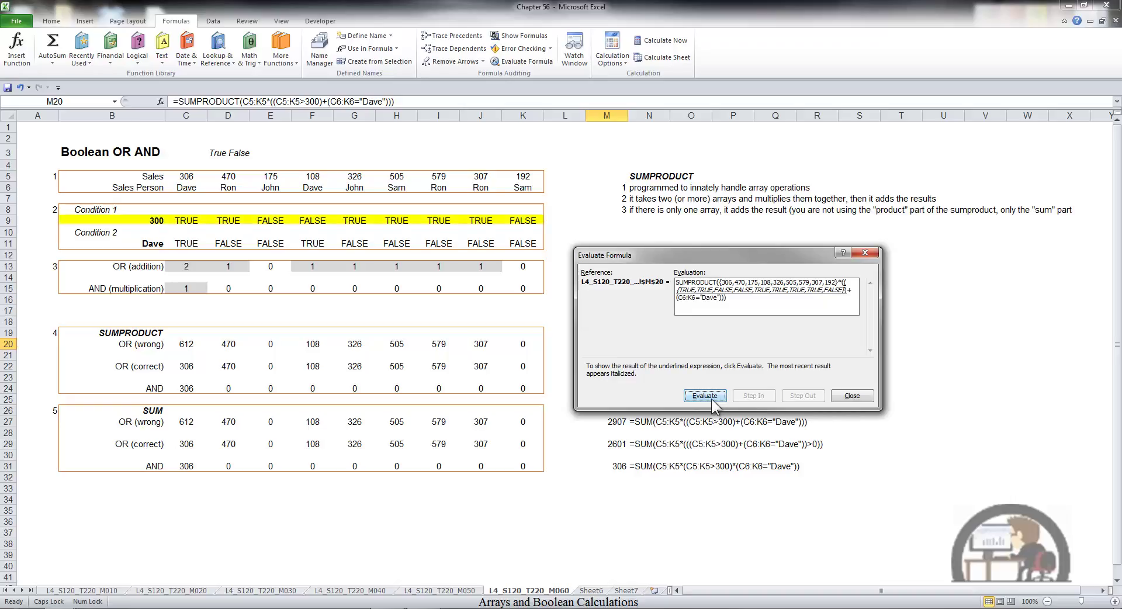
{"action": "left_click", "coordinate": [711, 399]}
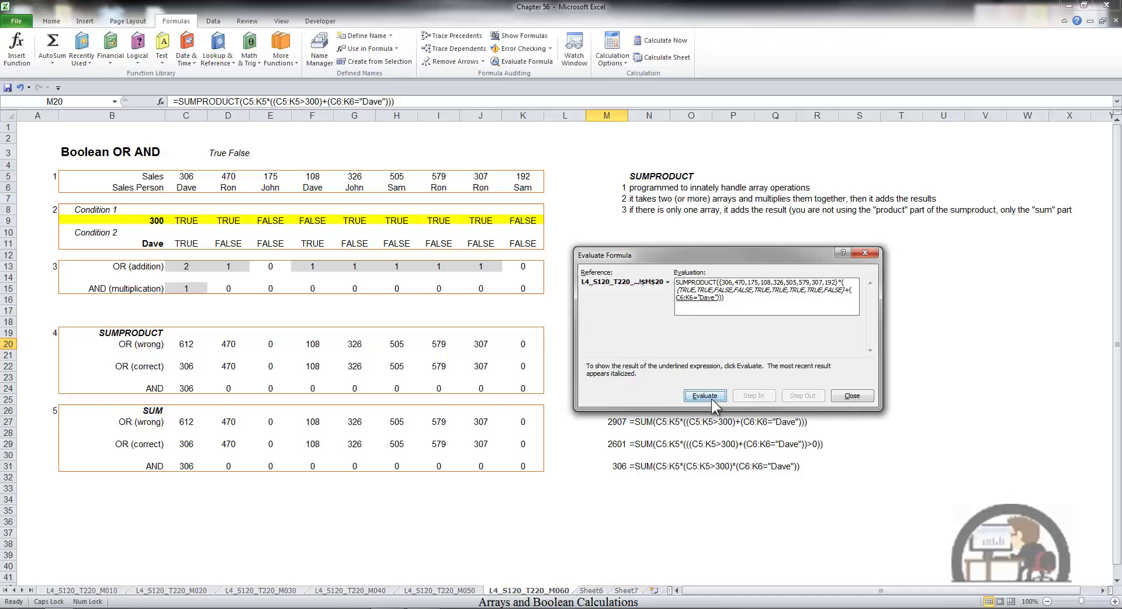
{"action": "left_click", "coordinate": [711, 398]}
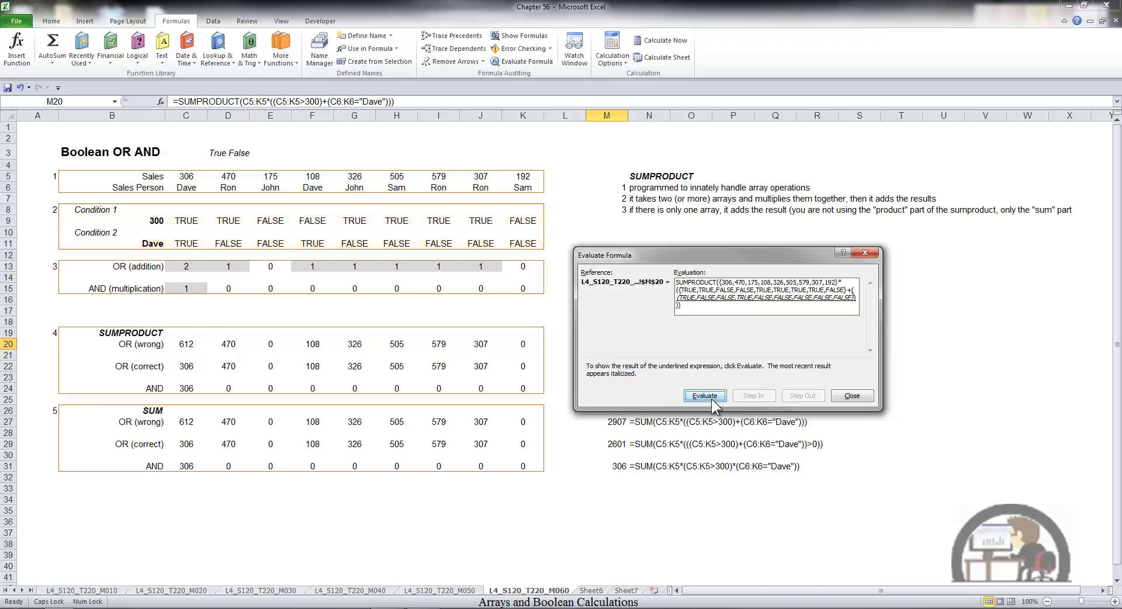
{"action": "left_click", "coordinate": [705, 396]}
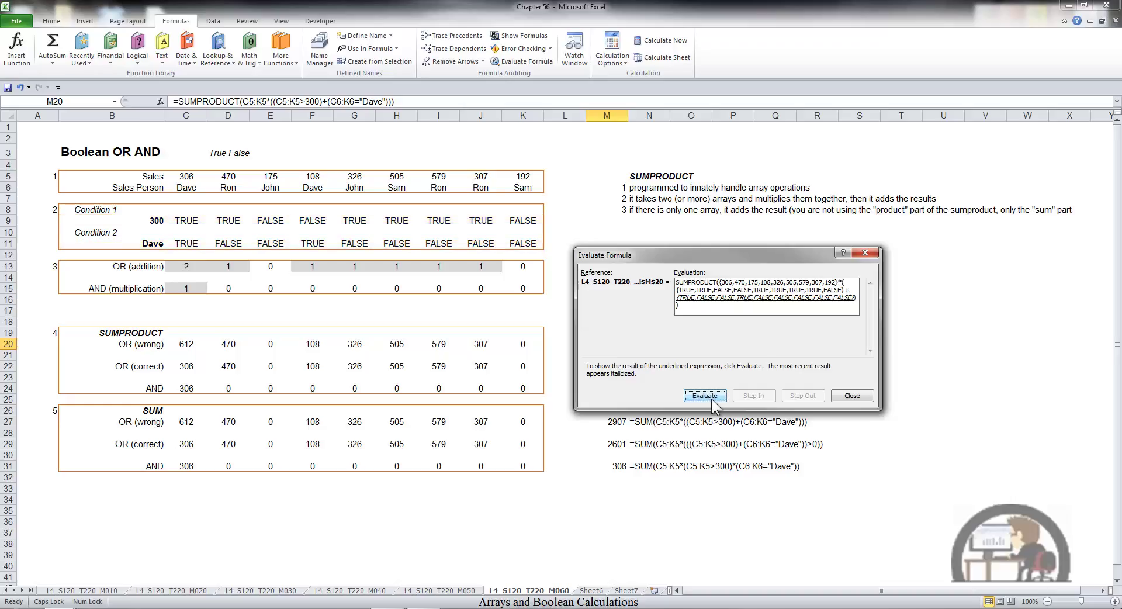
{"action": "left_click", "coordinate": [705, 396]}
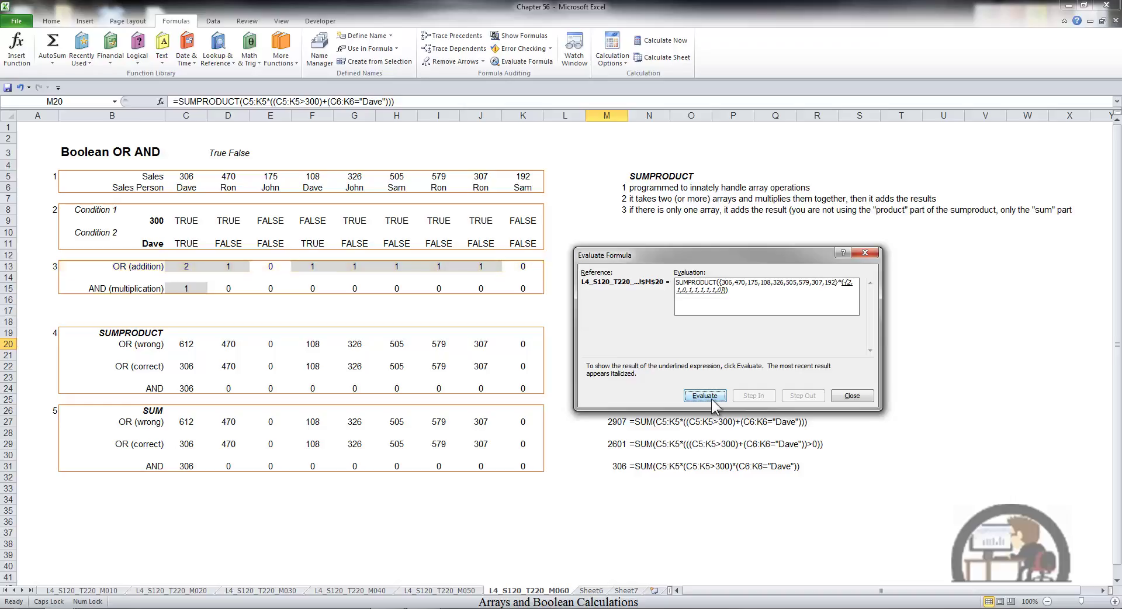
{"action": "left_click", "coordinate": [705, 396]}
{"action": "left_click", "coordinate": [710, 399]}
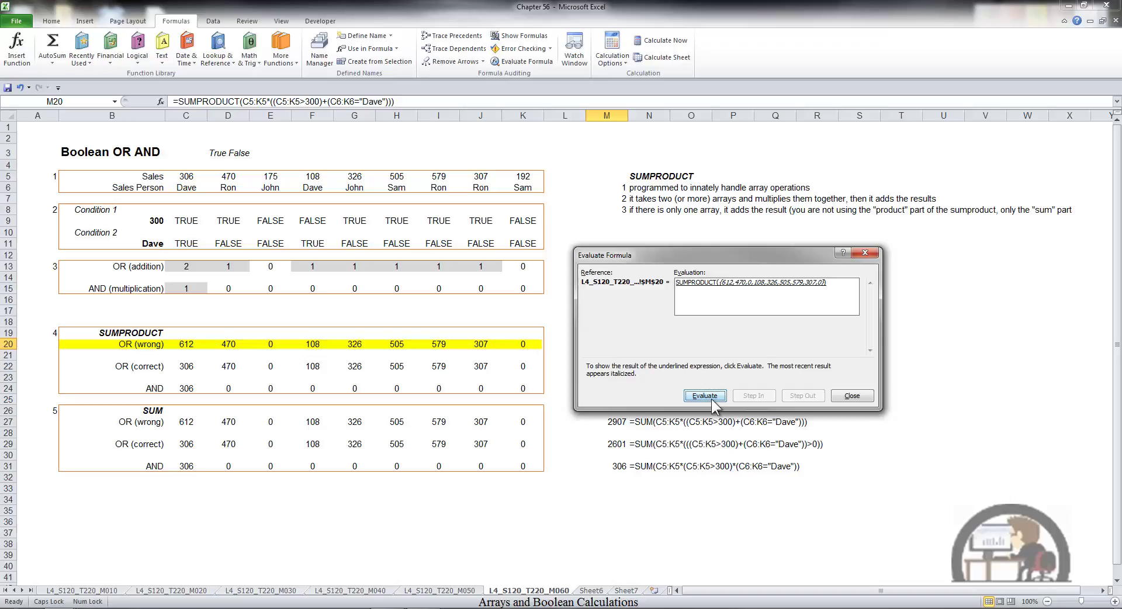
{"action": "left_click", "coordinate": [705, 395]}
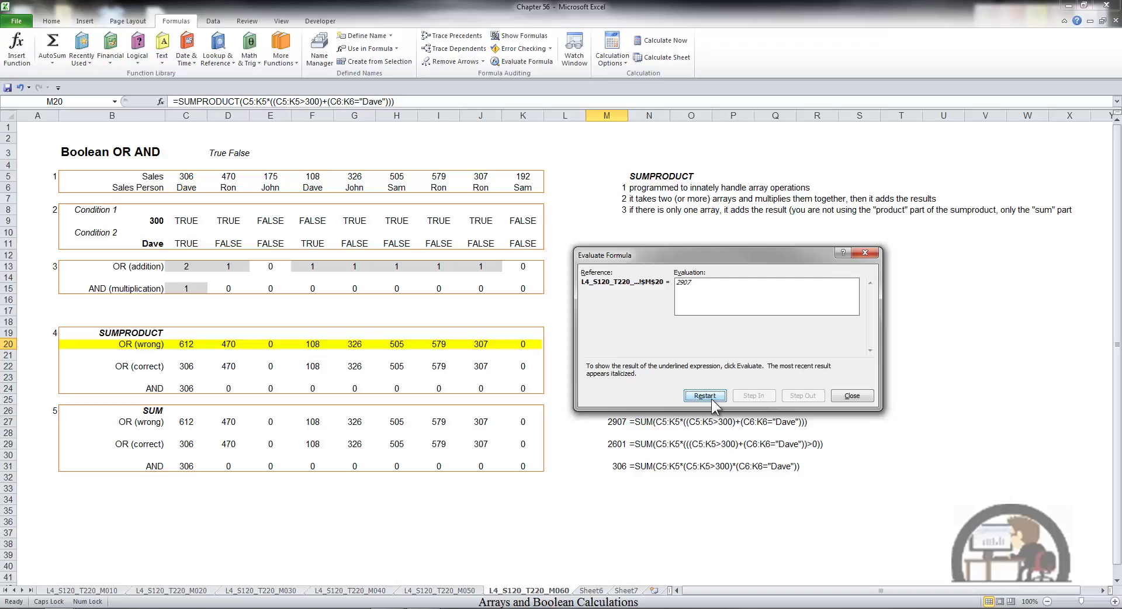
{"action": "key", "text": "Escape"}
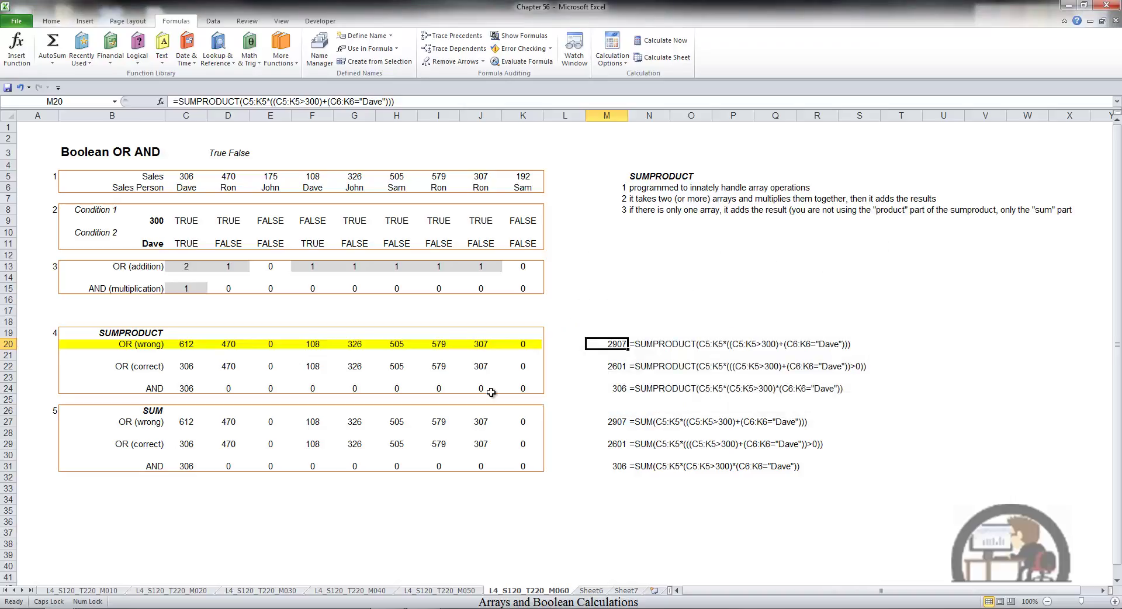
Inspect the SUMPRODUCT section's OR (wrong) formula in C20 and OR (correct) formula in C22 with the cells they reference
{"action": "left_click", "coordinate": [184, 345]}
{"action": "key", "text": "F2"}
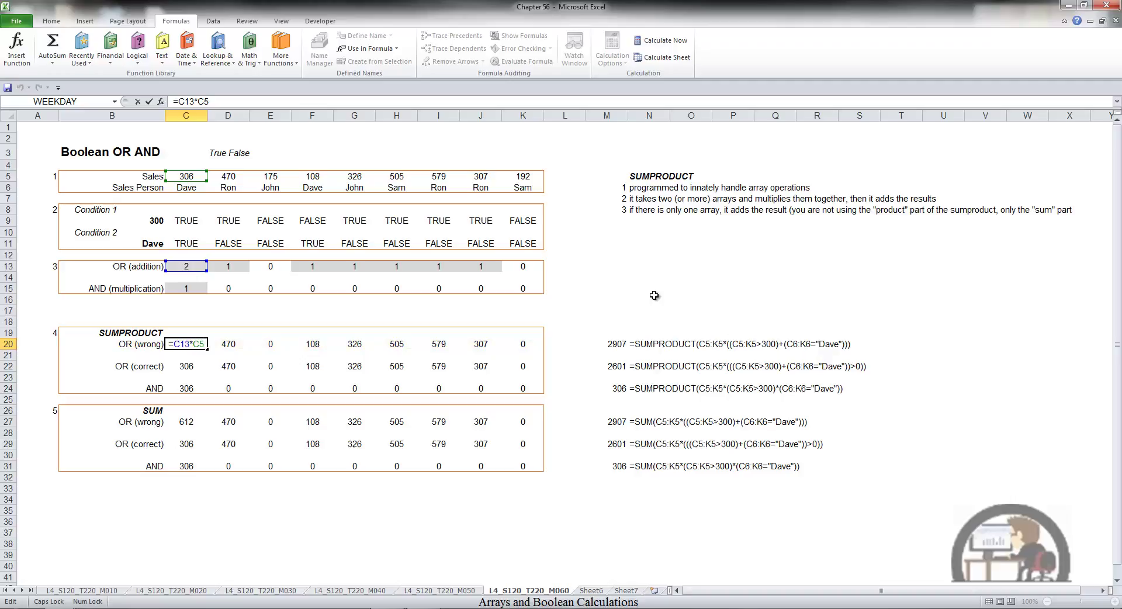
{"action": "key", "text": "Escape"}
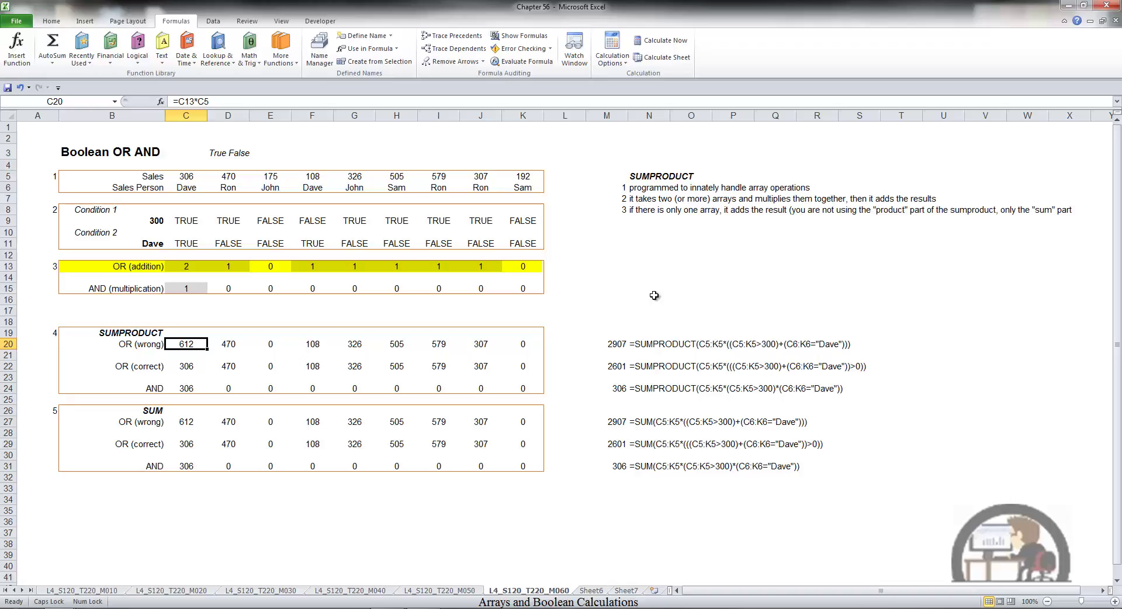
{"action": "key", "text": "Down"}
{"action": "key", "text": "Down"}
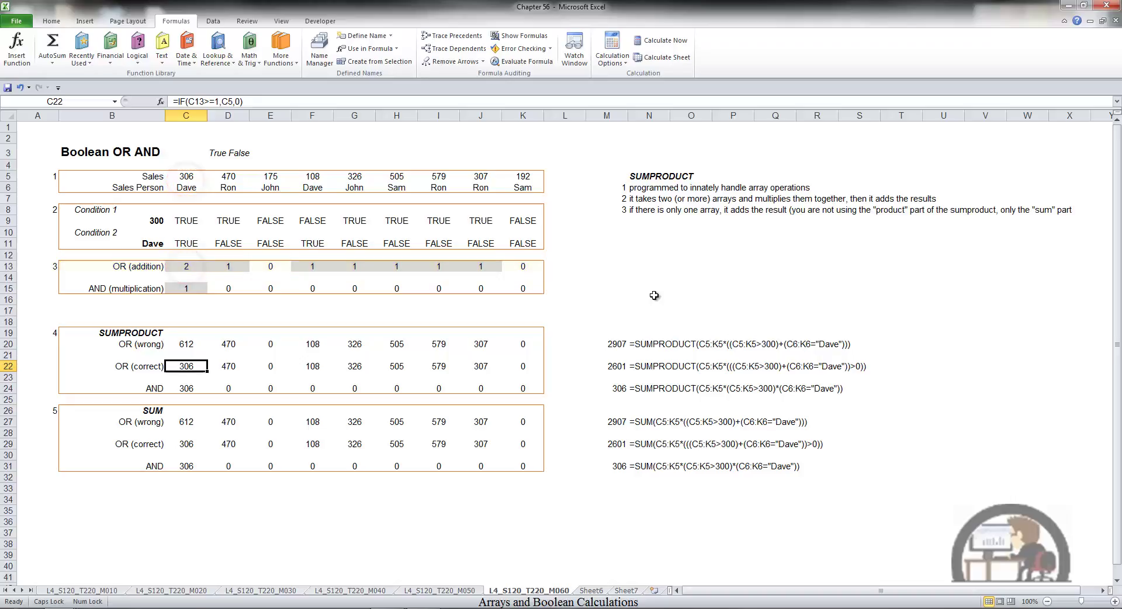
{"action": "key", "text": "F2"}
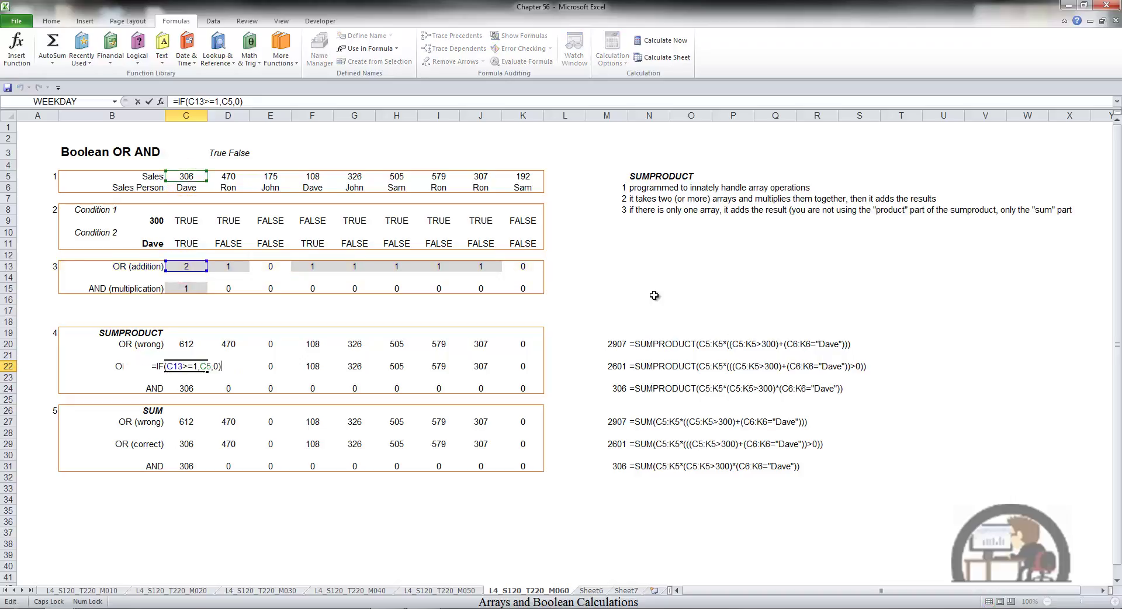
{"action": "key", "text": "Escape"}
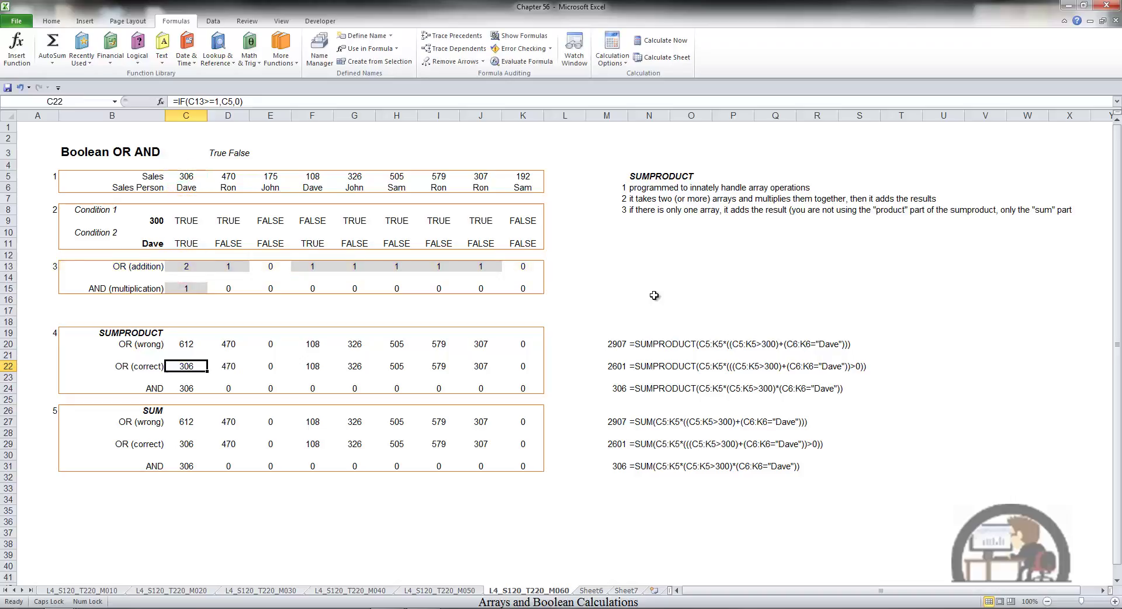
Evaluate the OR (correct) SUMPRODUCT formula in M22 step by step with Evaluate Formula up to the multiplied sales array, and close the evaluation
{"action": "left_click", "coordinate": [607, 367]}
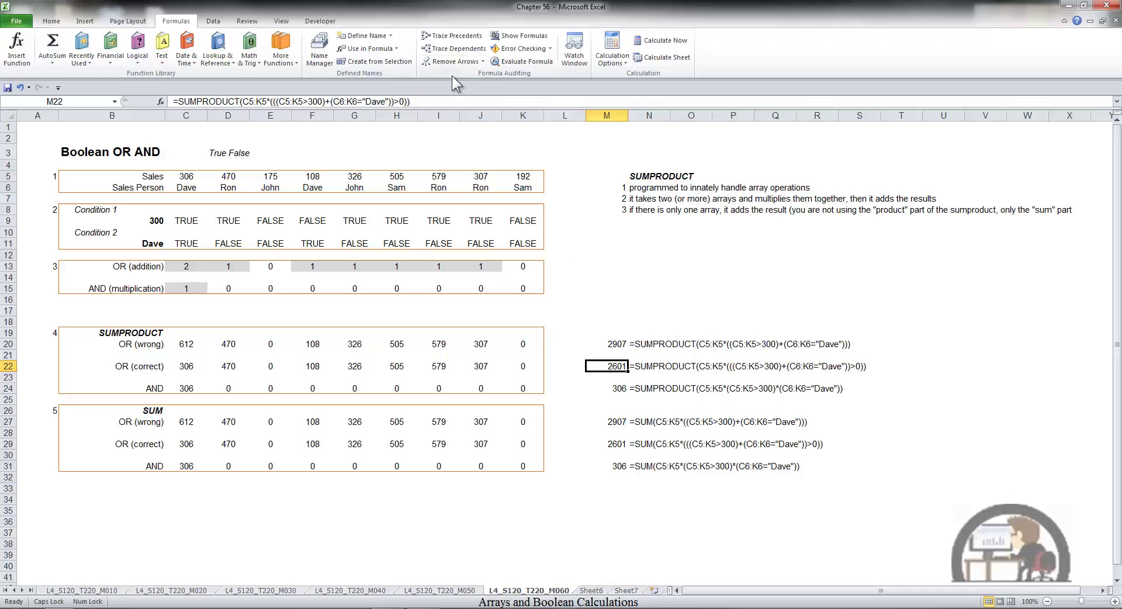
{"action": "left_click", "coordinate": [515, 62]}
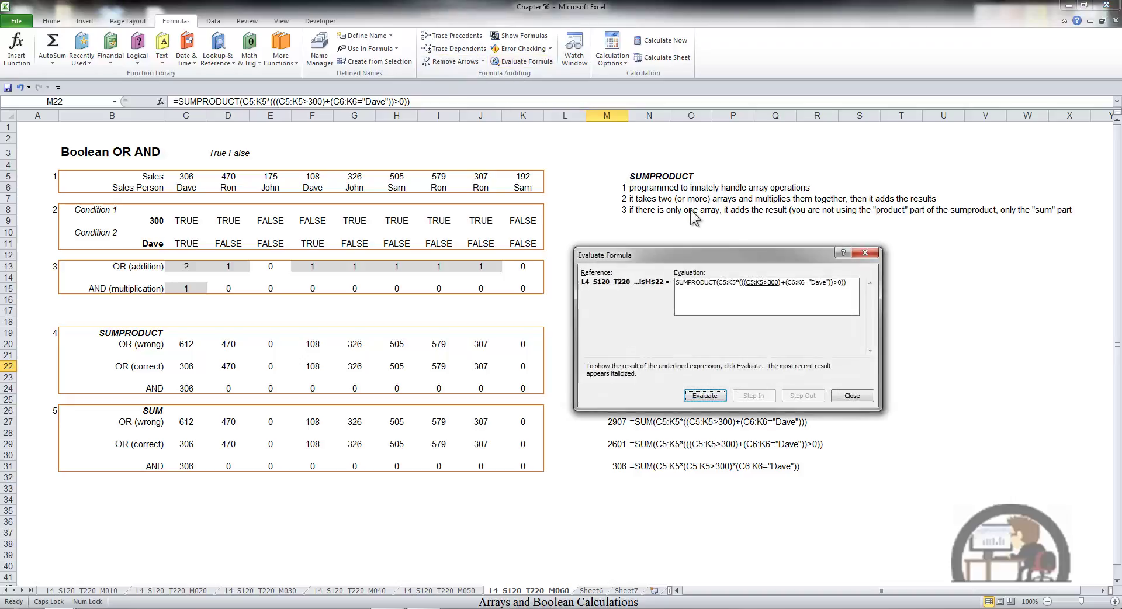
{"action": "left_click", "coordinate": [705, 395]}
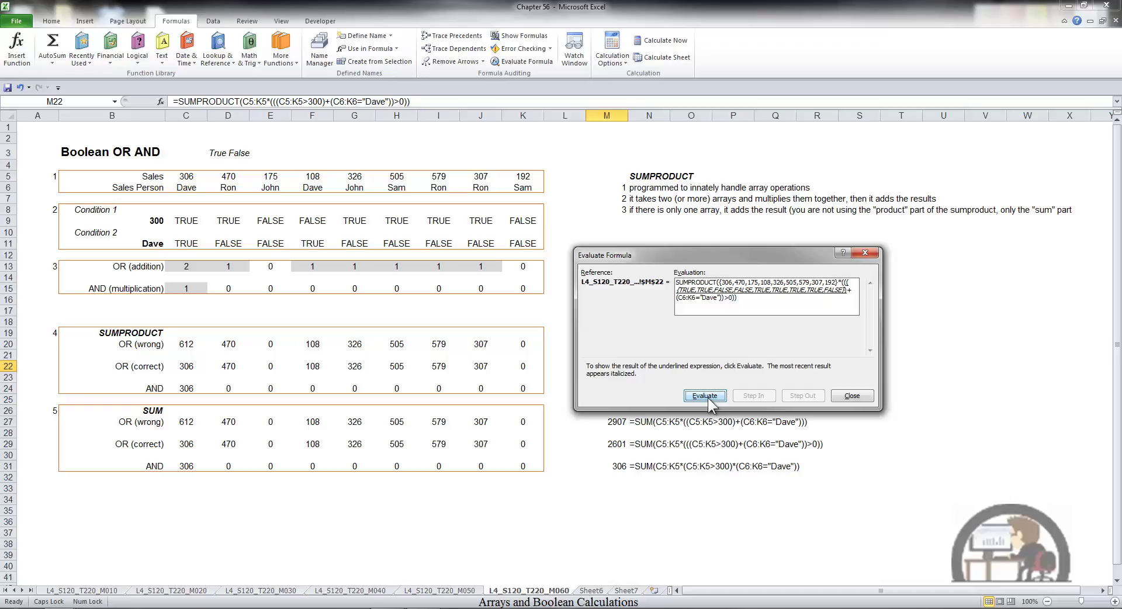
{"action": "left_click", "coordinate": [705, 395]}
{"action": "left_click", "coordinate": [705, 396]}
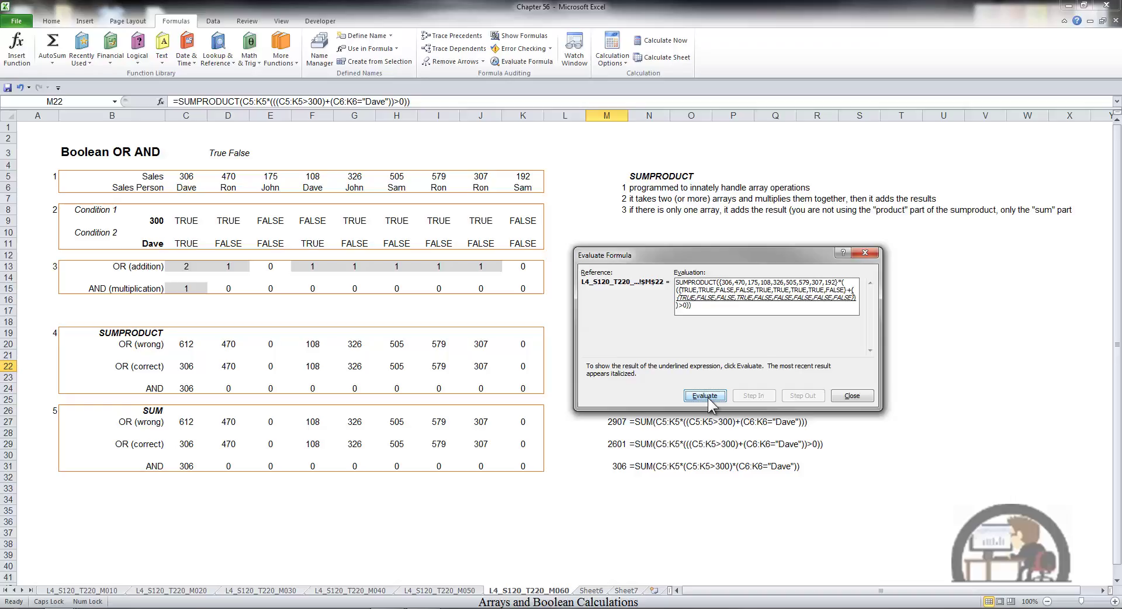
{"action": "left_click", "coordinate": [707, 397]}
{"action": "left_click", "coordinate": [707, 397]}
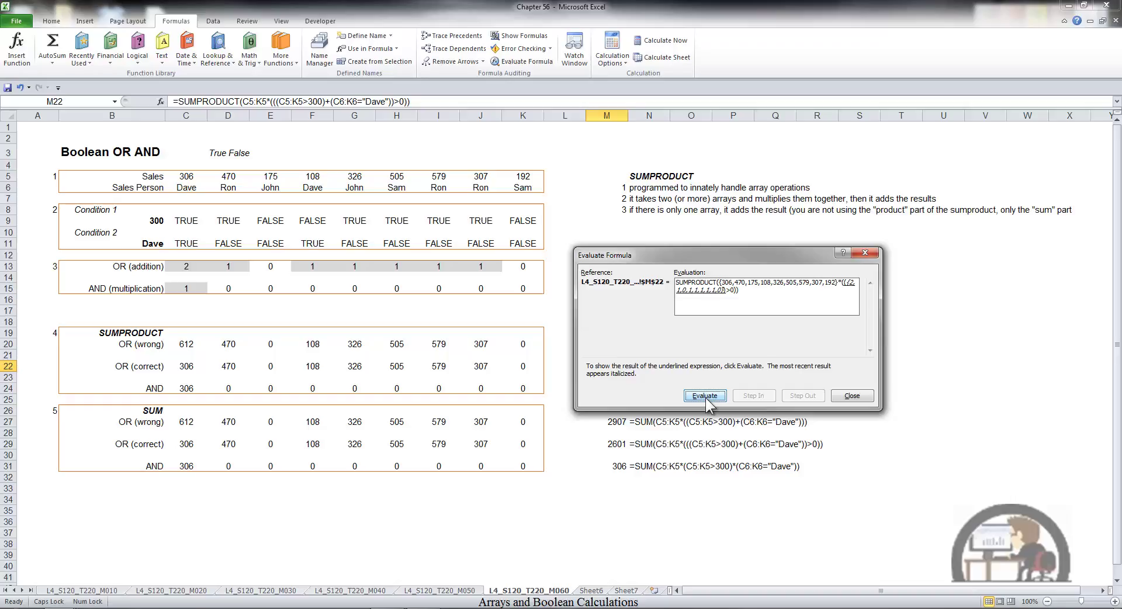
{"action": "left_click", "coordinate": [705, 396]}
{"action": "left_click", "coordinate": [705, 396]}
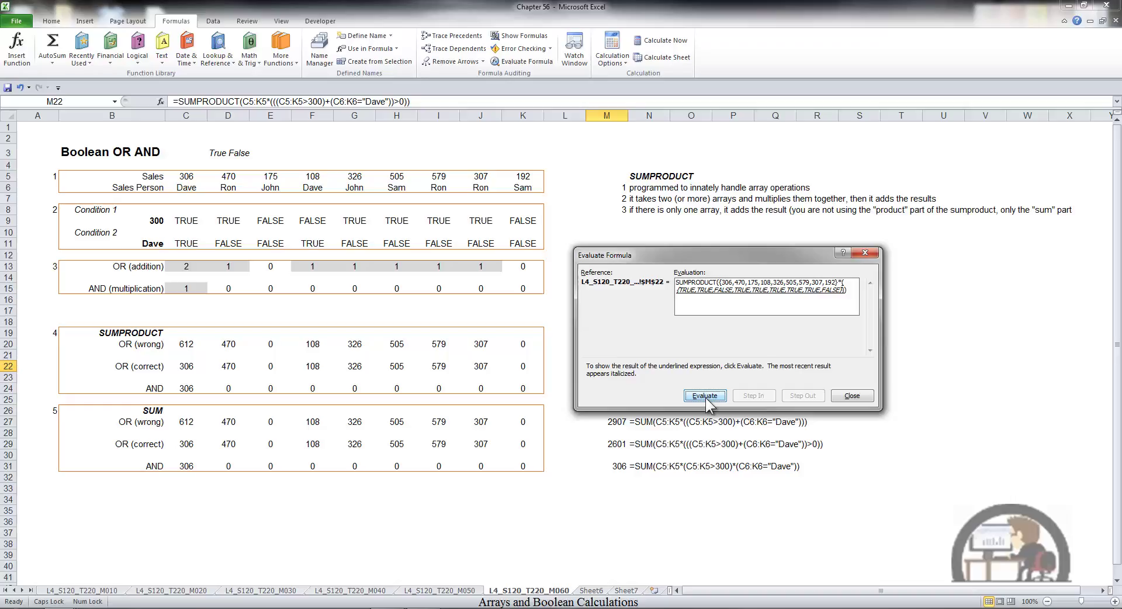
{"action": "left_click", "coordinate": [706, 398]}
{"action": "left_click", "coordinate": [706, 398]}
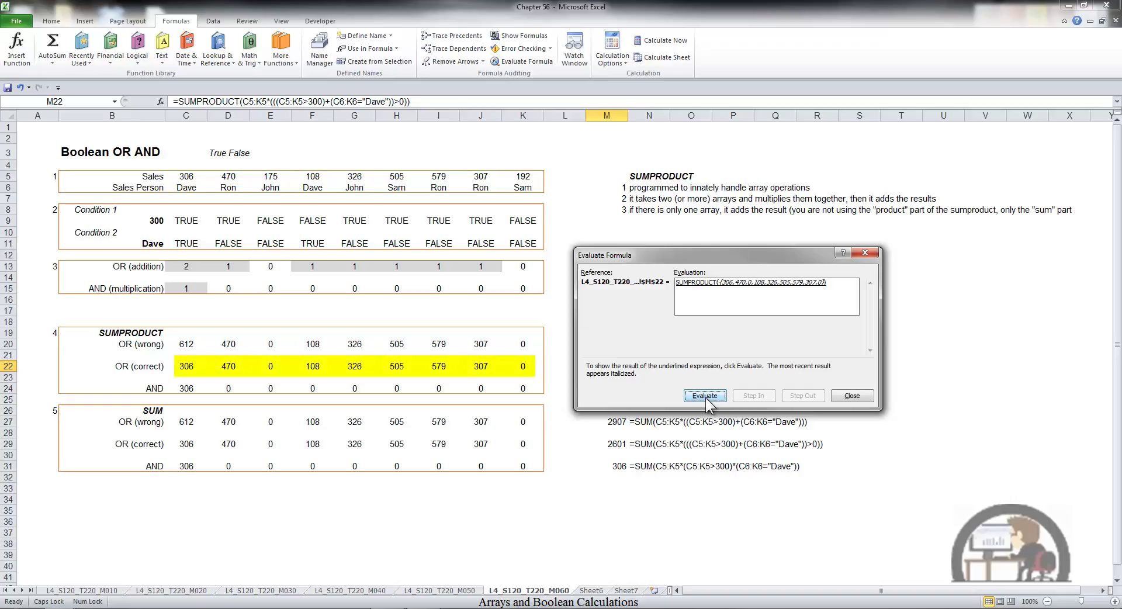
{"action": "key", "text": "Escape"}
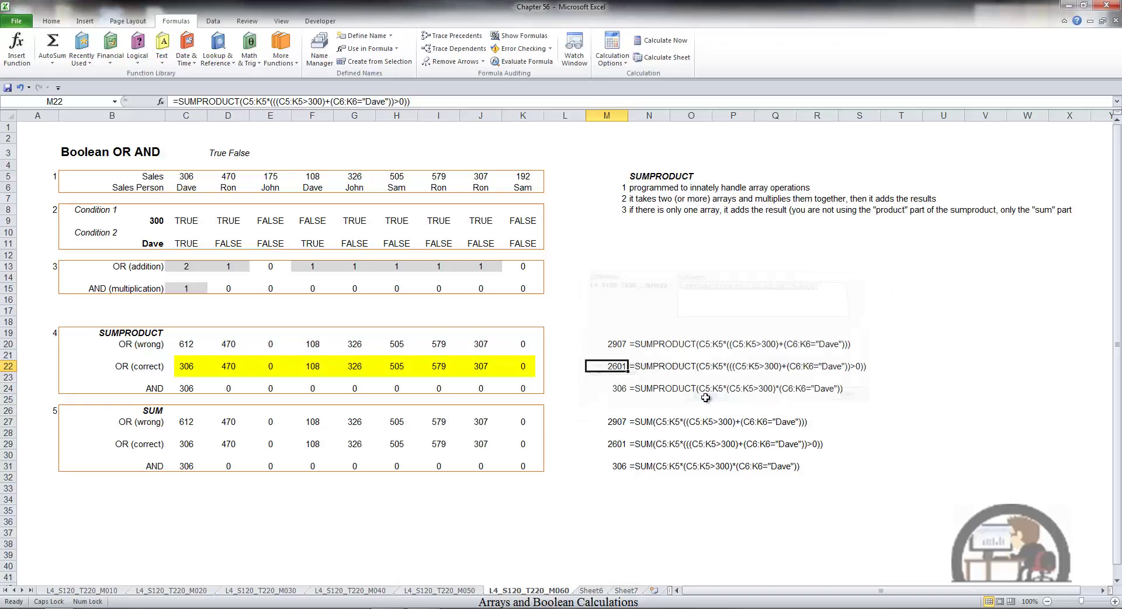
Inspect the SUMPRODUCT section's AND formulas in C24 and D24 and the cells they multiply
{"action": "left_click", "coordinate": [190, 389]}
{"action": "key", "text": "F2"}
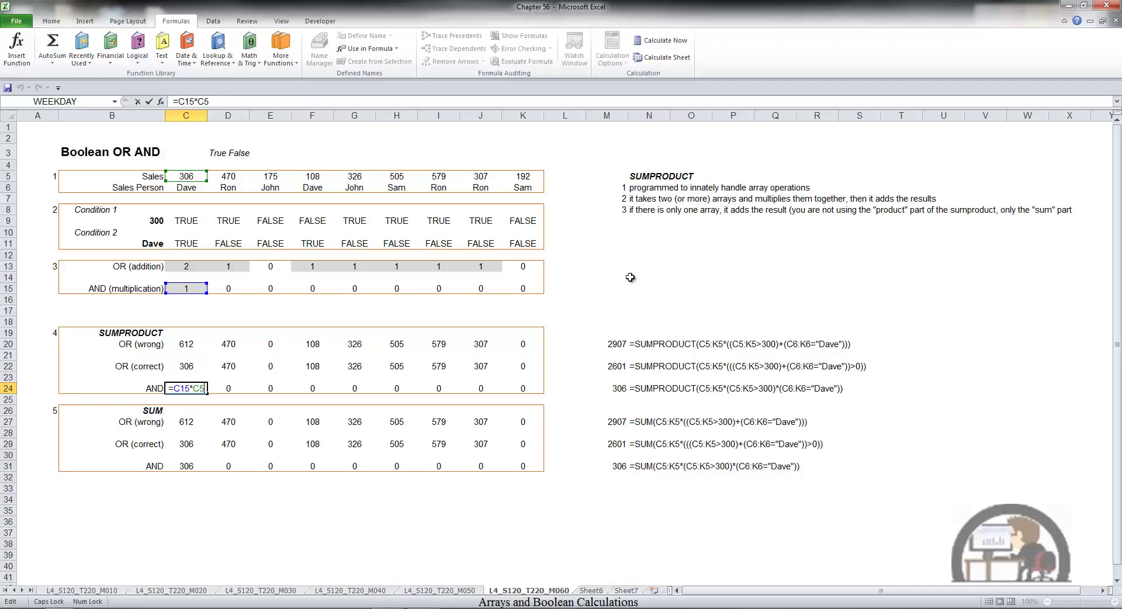
{"action": "key", "text": "ctrl+Return"}
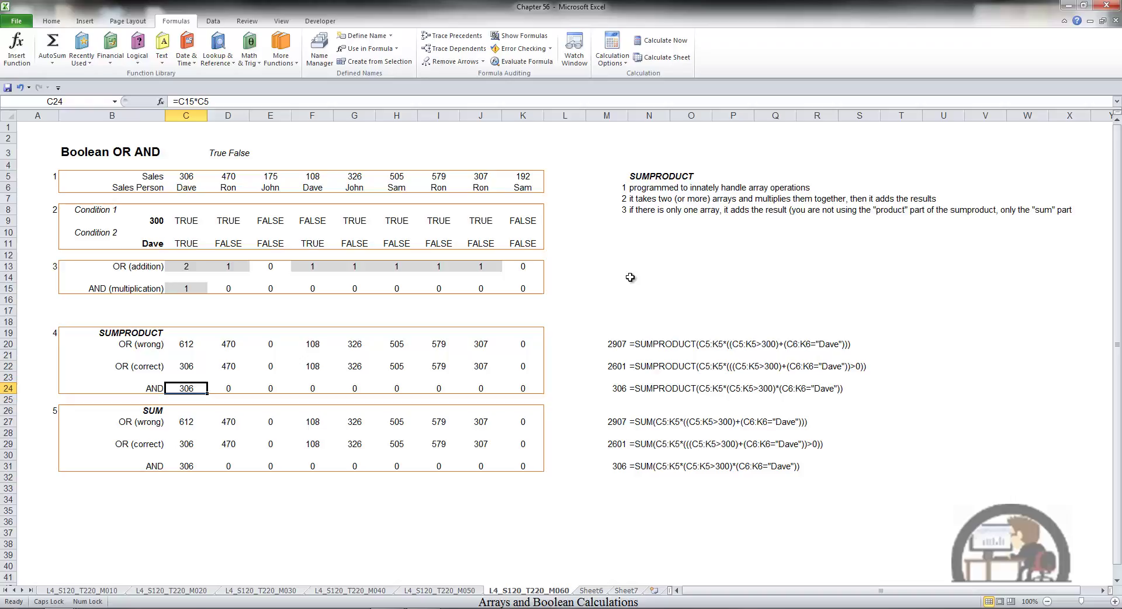
{"action": "key", "text": "Right"}
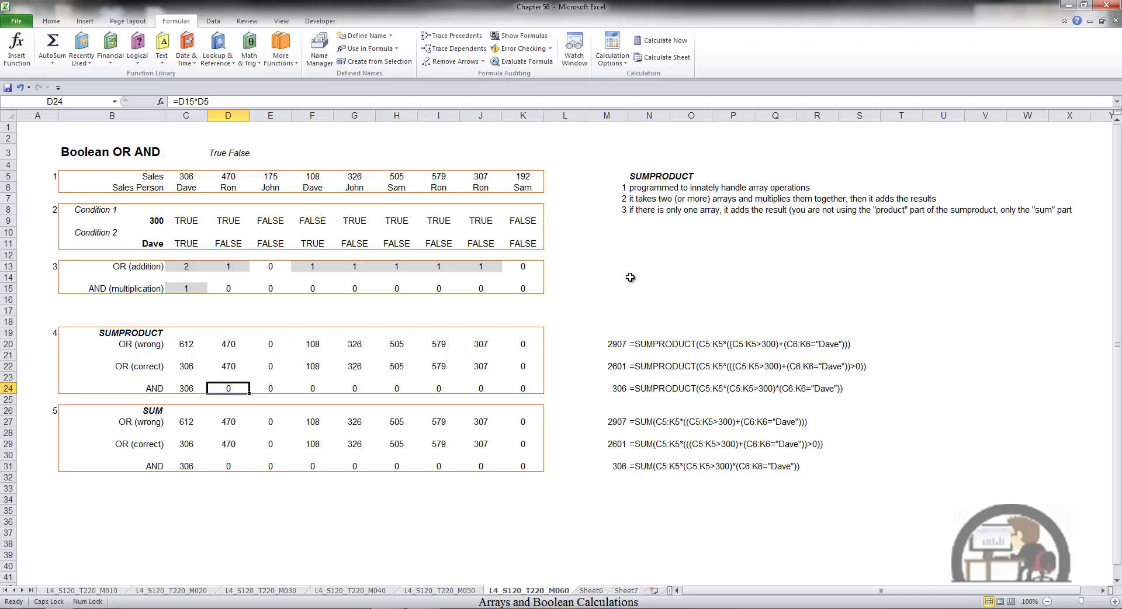
Evaluate the AND SUMPRODUCT formula in M24 step by step through to its final result with Evaluate Formula, and close the evaluation
{"action": "left_click", "coordinate": [622, 388]}
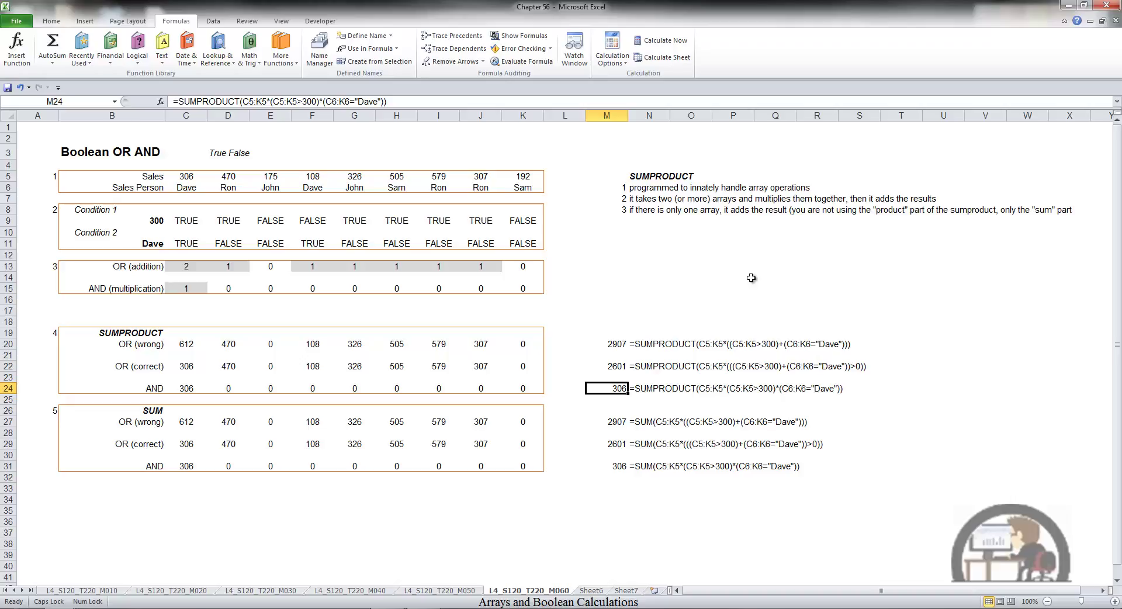
{"action": "left_click", "coordinate": [527, 62]}
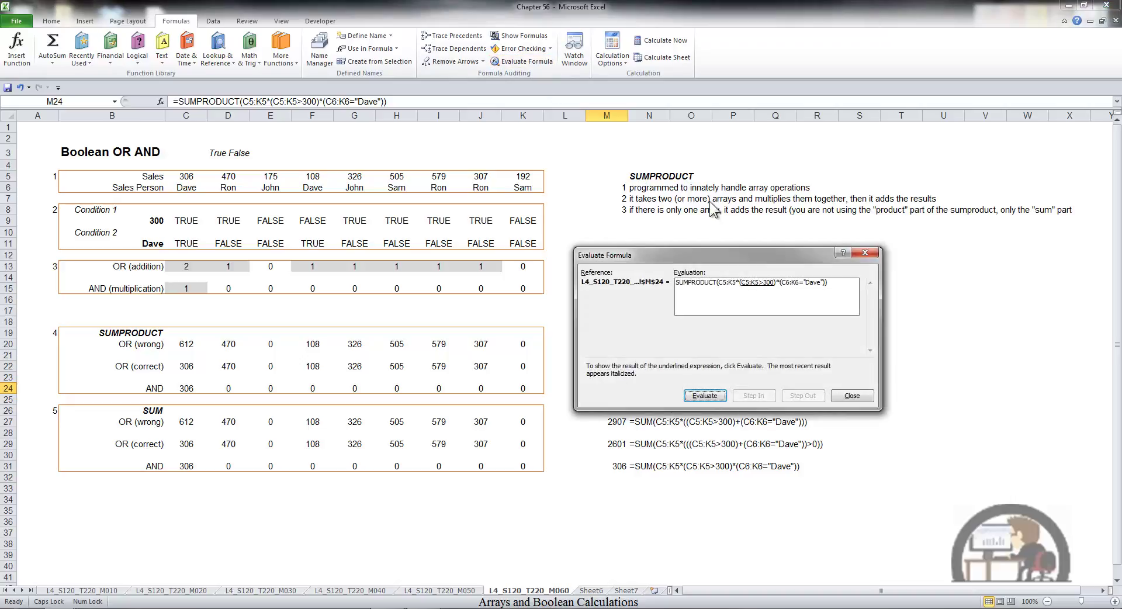
{"action": "left_click", "coordinate": [706, 396]}
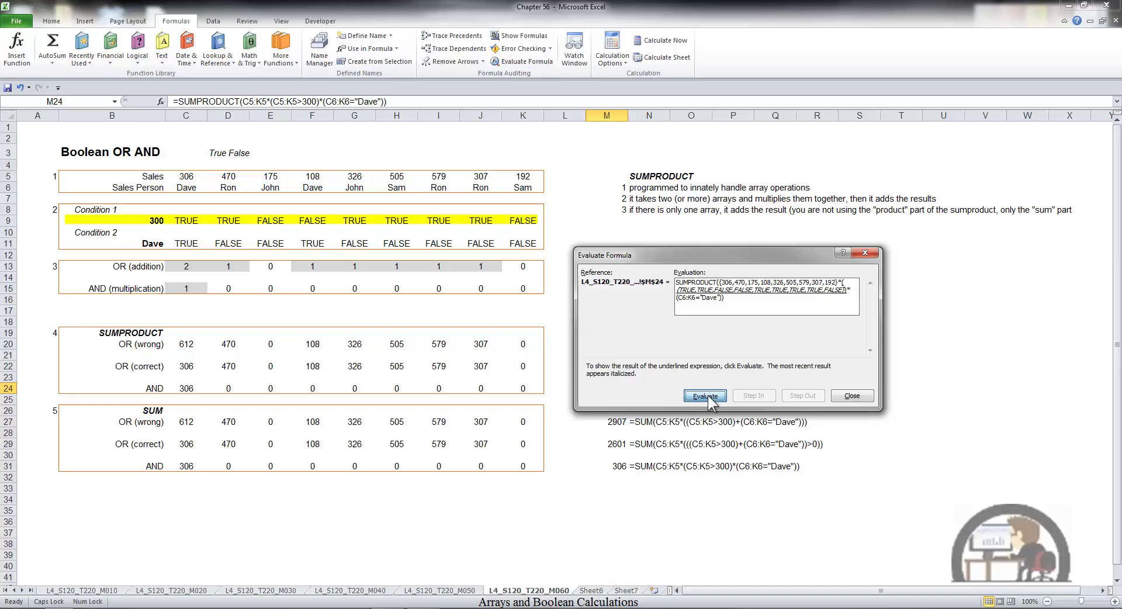
{"action": "left_click", "coordinate": [706, 396]}
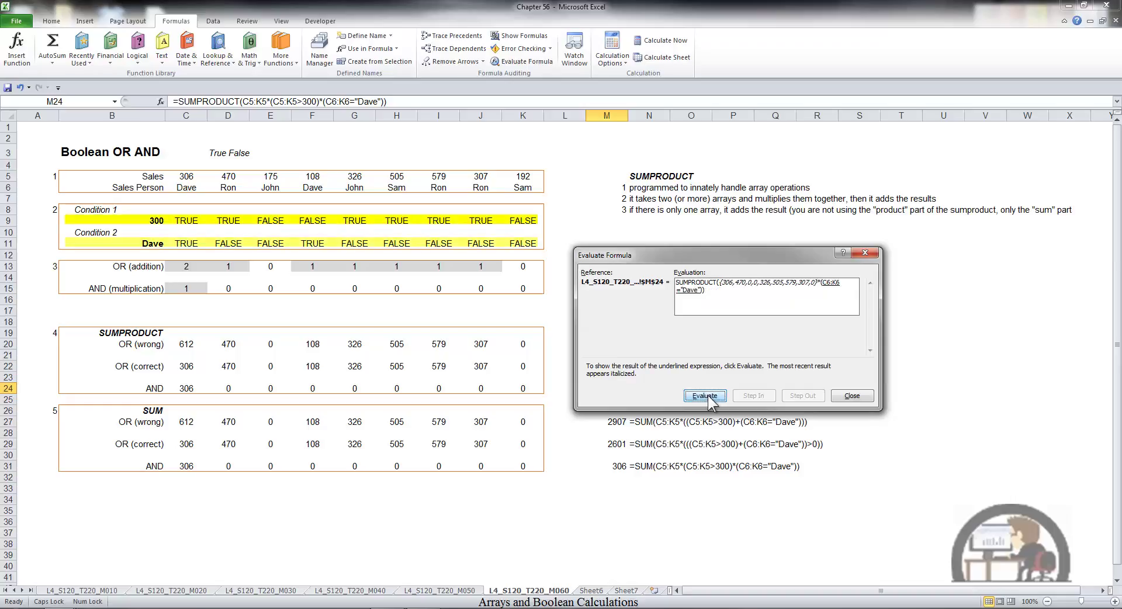
{"action": "left_click", "coordinate": [706, 395]}
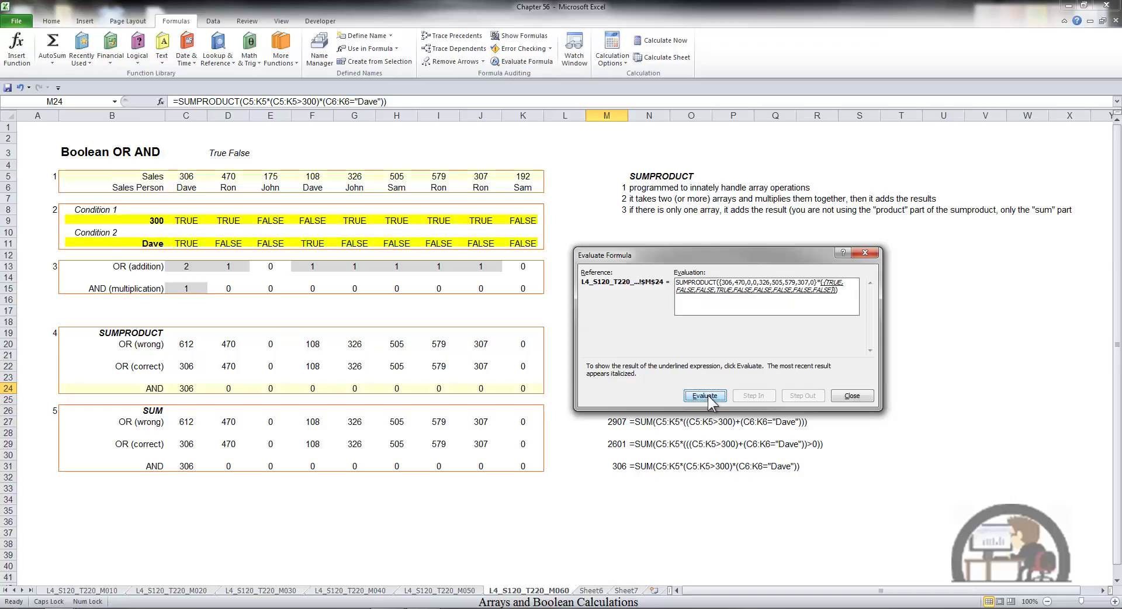
{"action": "left_click", "coordinate": [705, 396]}
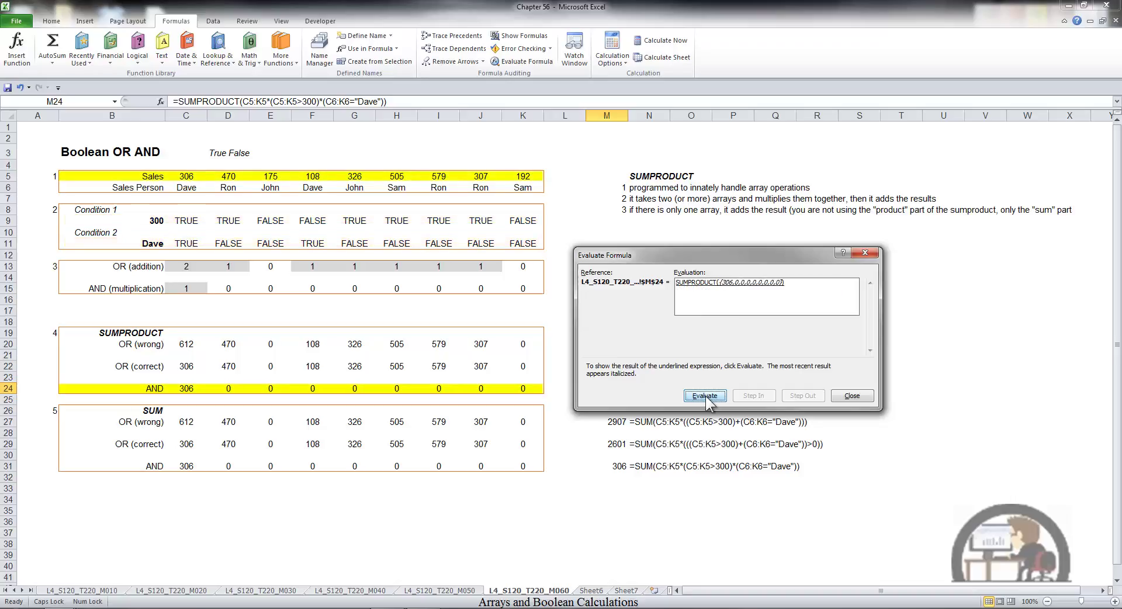
{"action": "left_click", "coordinate": [706, 396]}
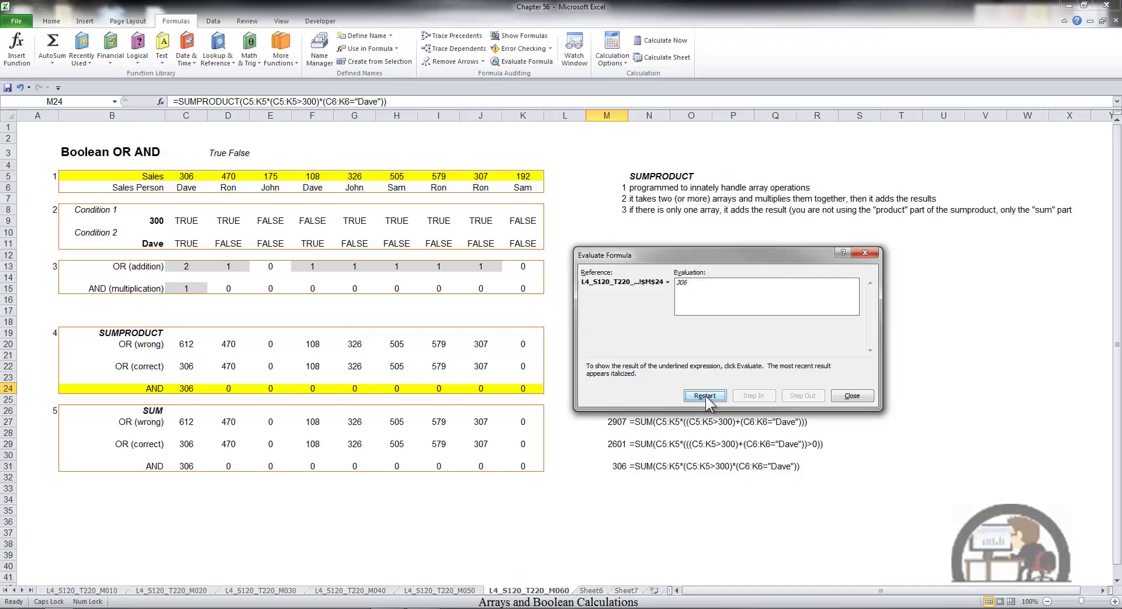
{"action": "key", "text": "Escape"}
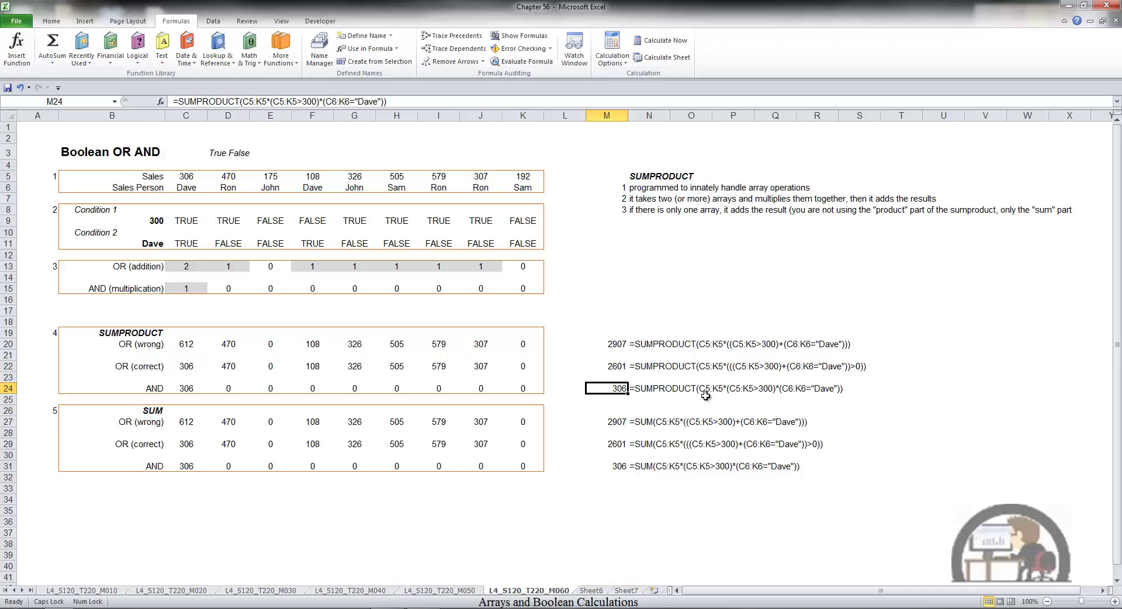
Re-enter the SUM formulas in M27, M29 and M31 as ordinary, non-array formulas
{"action": "key", "text": "Down"}
{"action": "key", "text": "Down"}
{"action": "key", "text": "Down"}
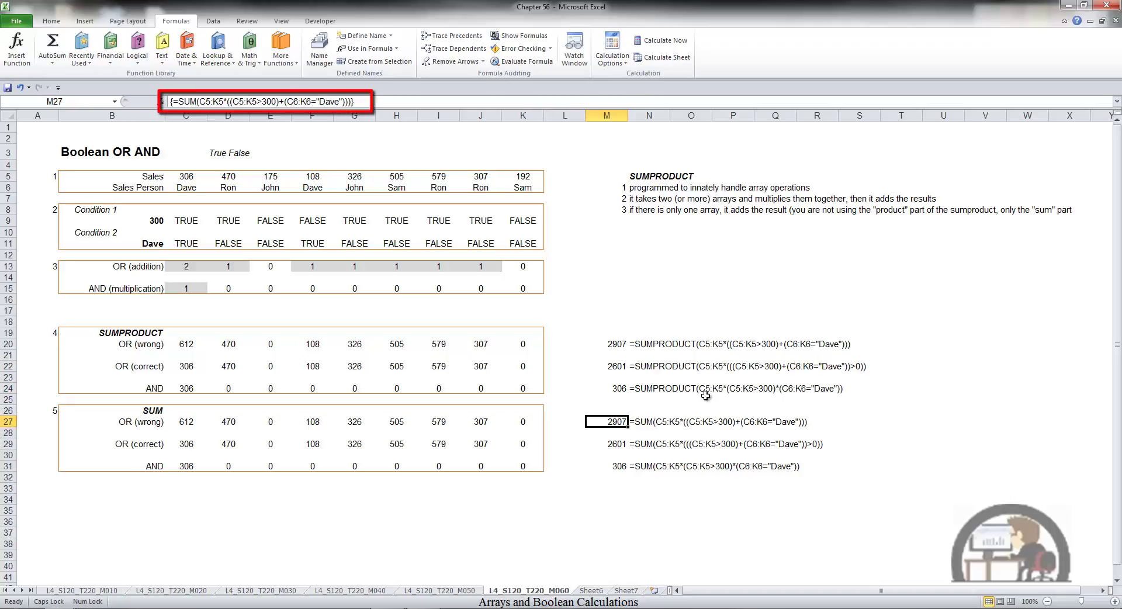
{"action": "key", "text": "F2"}
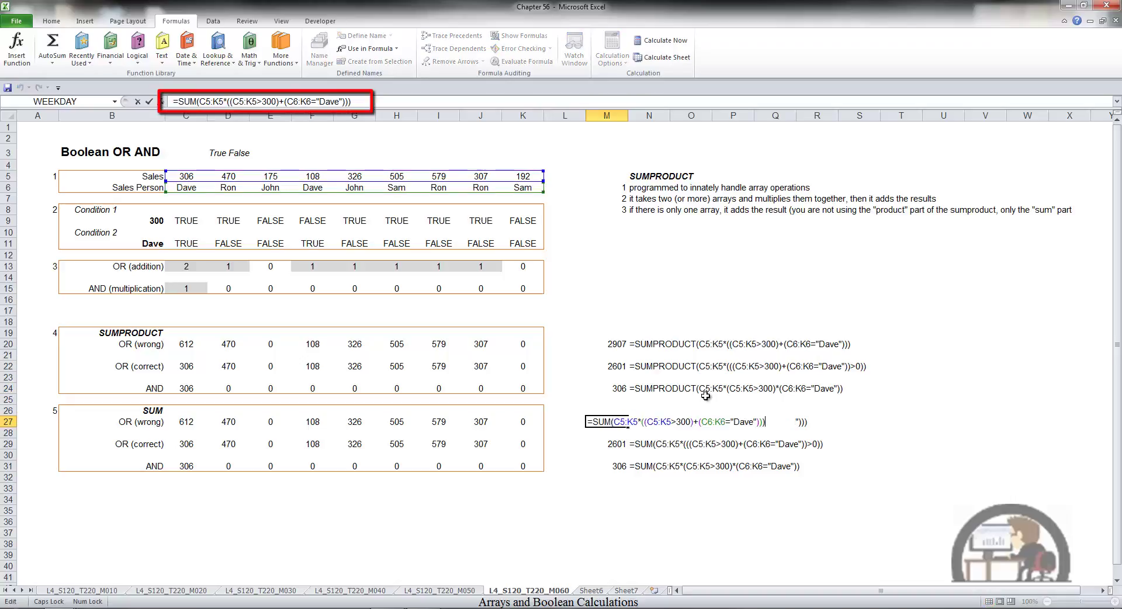
{"action": "key", "text": "Return"}
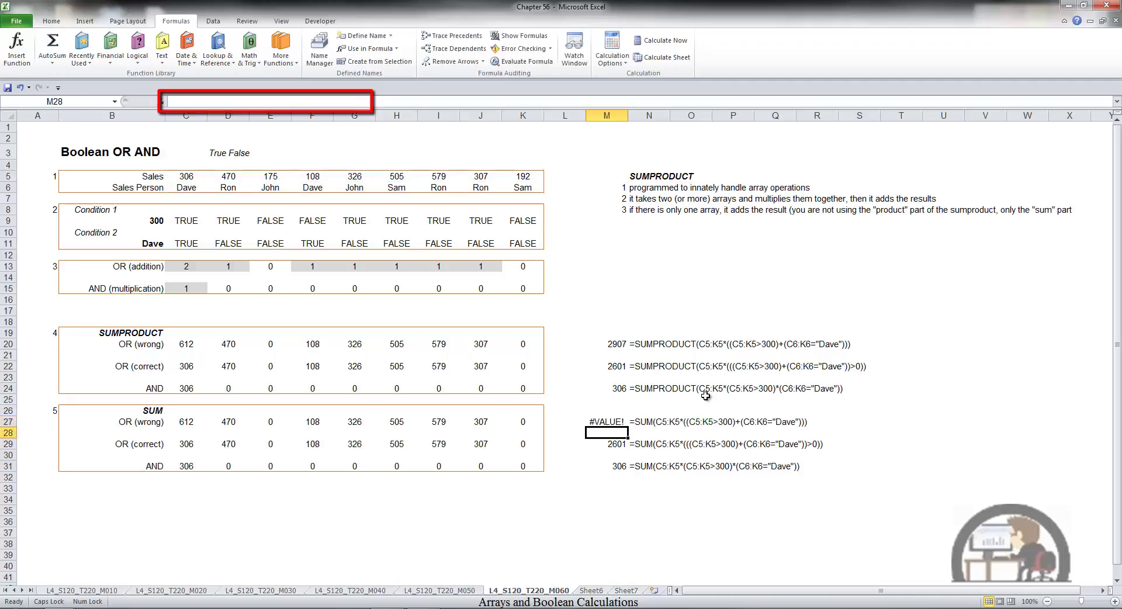
{"action": "key", "text": "Down"}
{"action": "key", "text": "F2"}
{"action": "key", "text": "Return"}
{"action": "key", "text": "Down"}
{"action": "key", "text": "F2"}
{"action": "key", "text": "Return"}
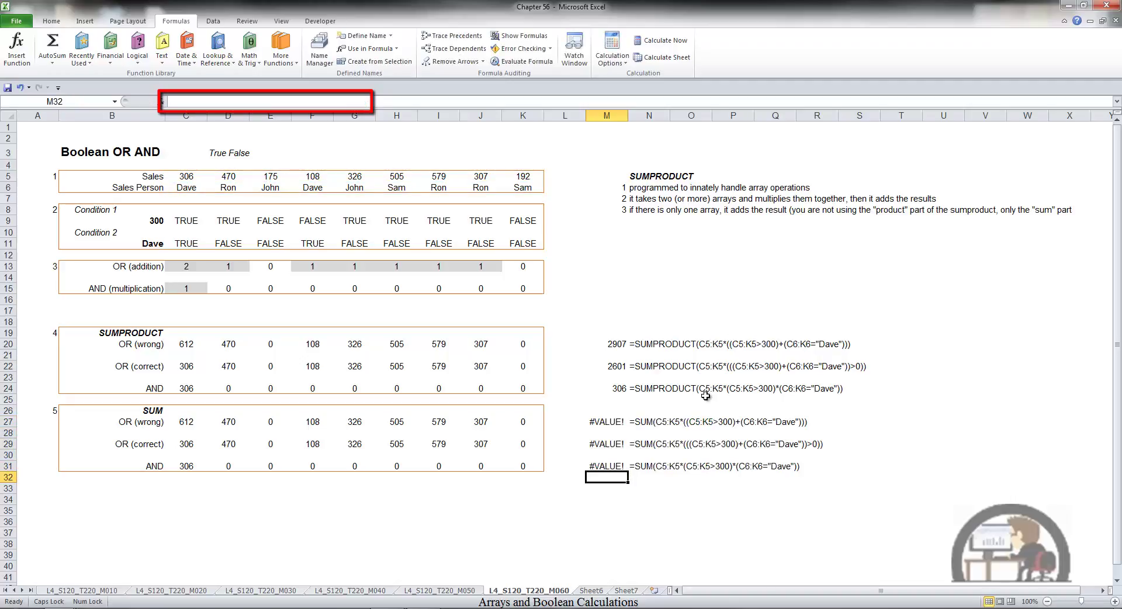
Re-enter the SUM formulas in M27, M29 and M31 as array formulas
{"action": "key", "text": "Up"}
{"action": "key", "text": "Up"}
{"action": "key", "text": "Up"}
{"action": "key", "text": "Up"}
{"action": "key", "text": "Up"}
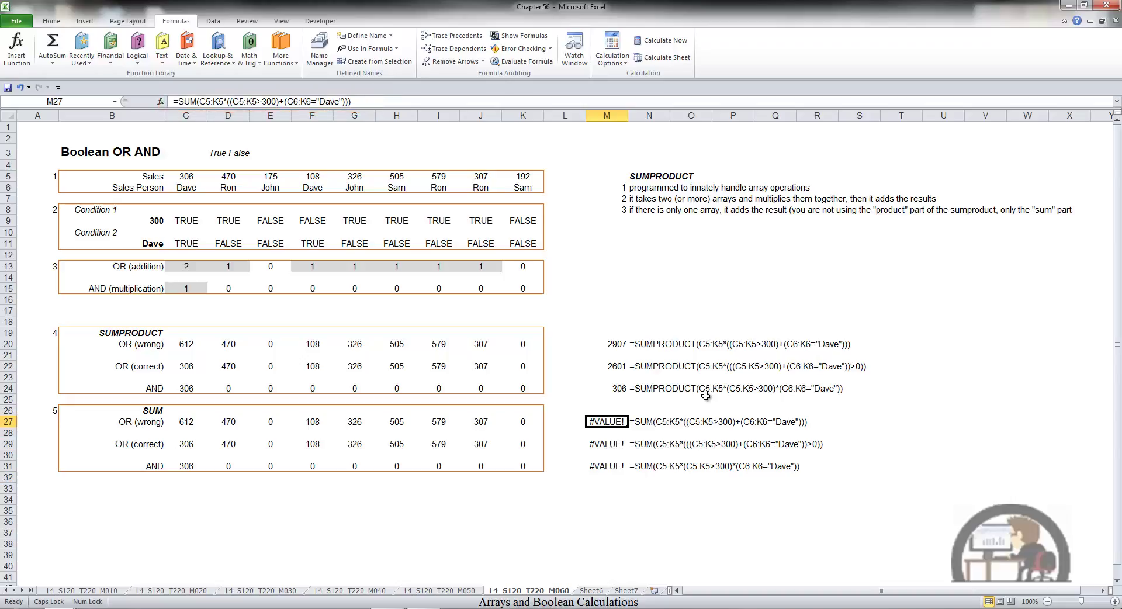
{"action": "key", "text": "F2"}
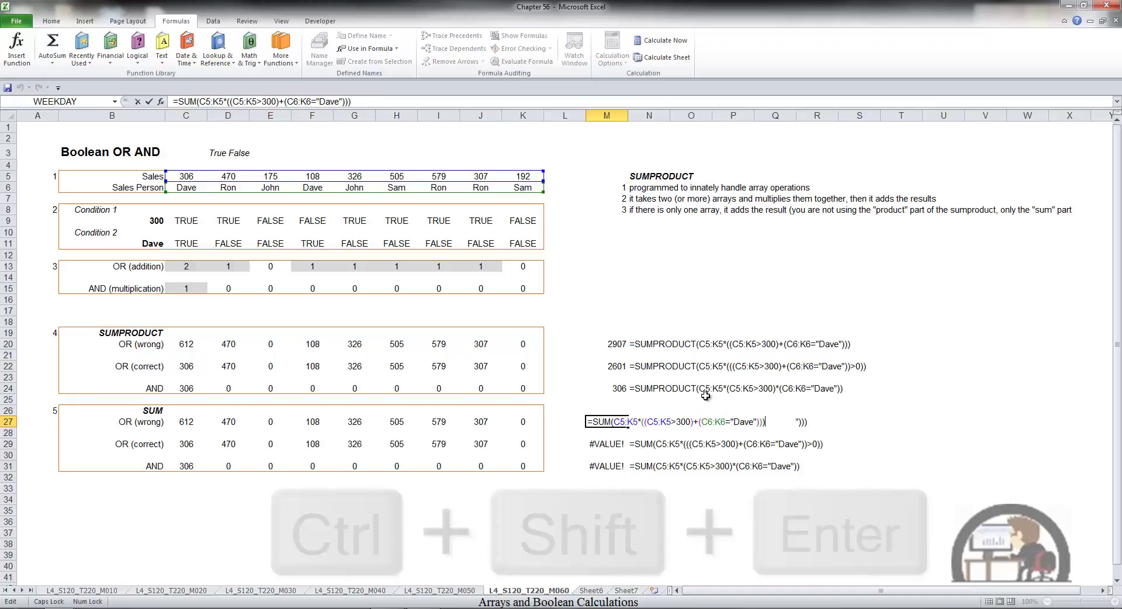
{"action": "key", "text": "ctrl+shift+Return"}
{"action": "key", "text": "Down"}
{"action": "key", "text": "Down"}
{"action": "key", "text": "F2"}
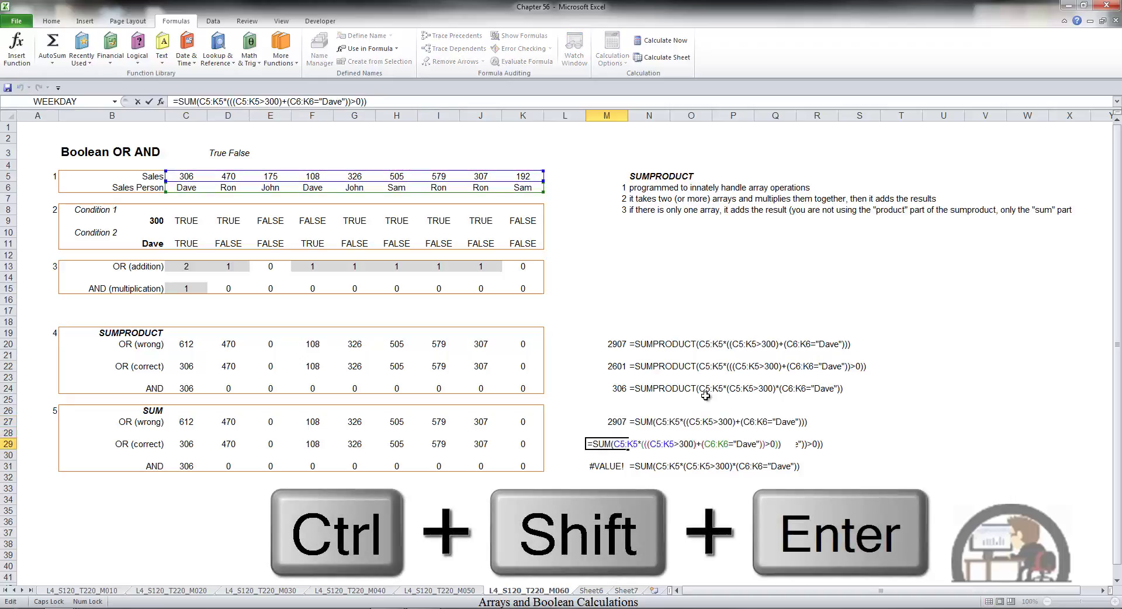
{"action": "key", "text": "ctrl+shift+Return"}
{"action": "key", "text": "Down"}
{"action": "key", "text": "Down"}
{"action": "key", "text": "F2"}
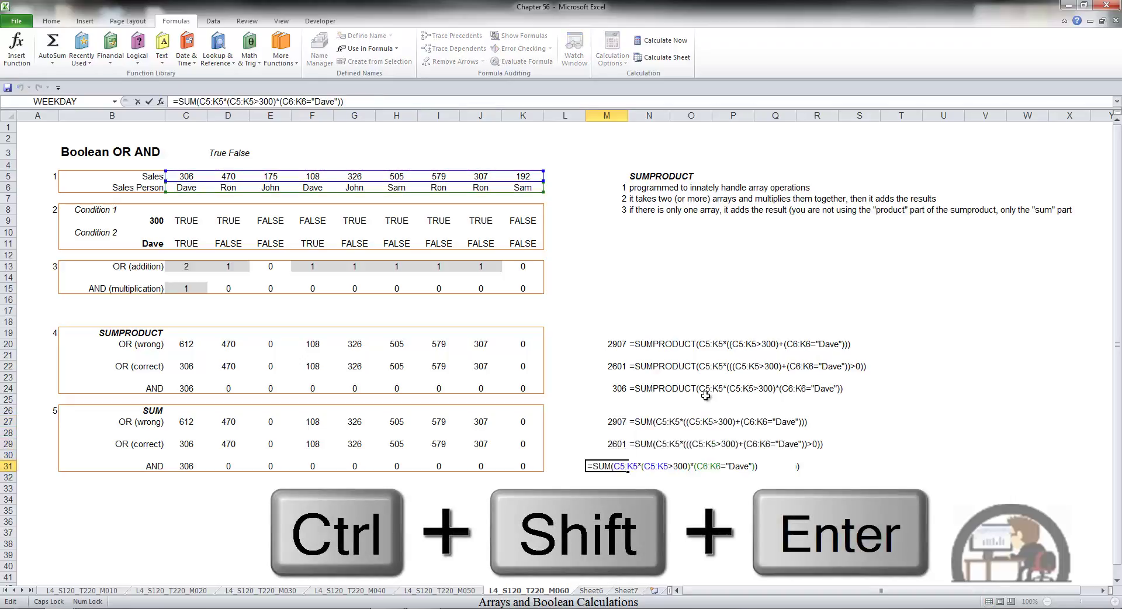
{"action": "key", "text": "ctrl+shift+Return"}
{"action": "key", "text": "Down"}
{"action": "key", "text": "Down"}
{"action": "key", "text": "Down"}
{"action": "key", "text": "Down"}
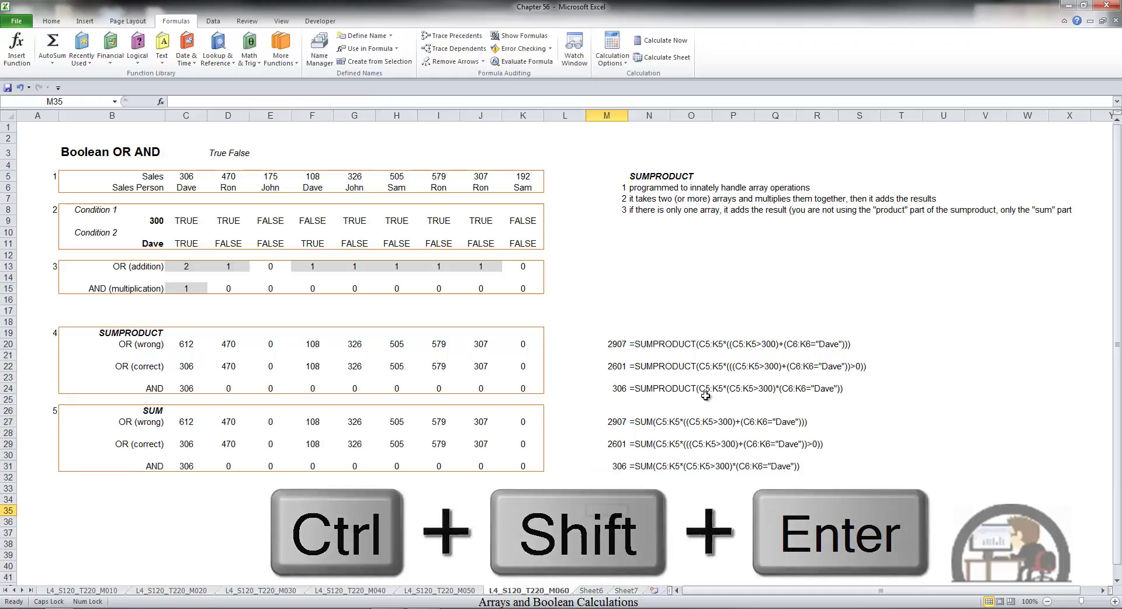